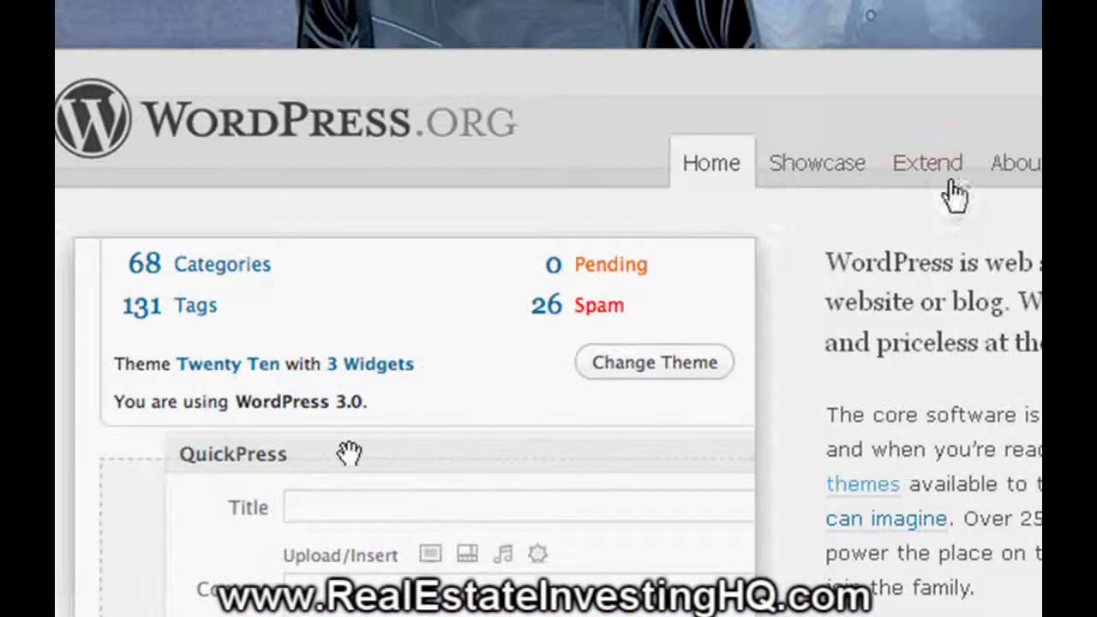
- Open the WordPress.org Free Themes Directory from the Extend menu
mouse_move(944, 175)
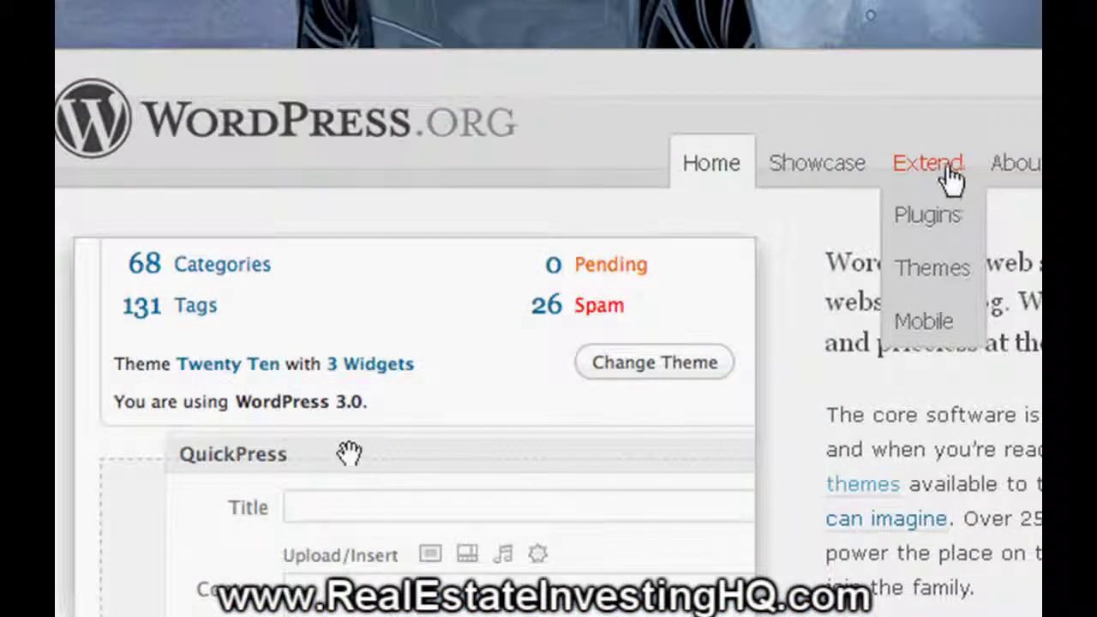
click(932, 270)
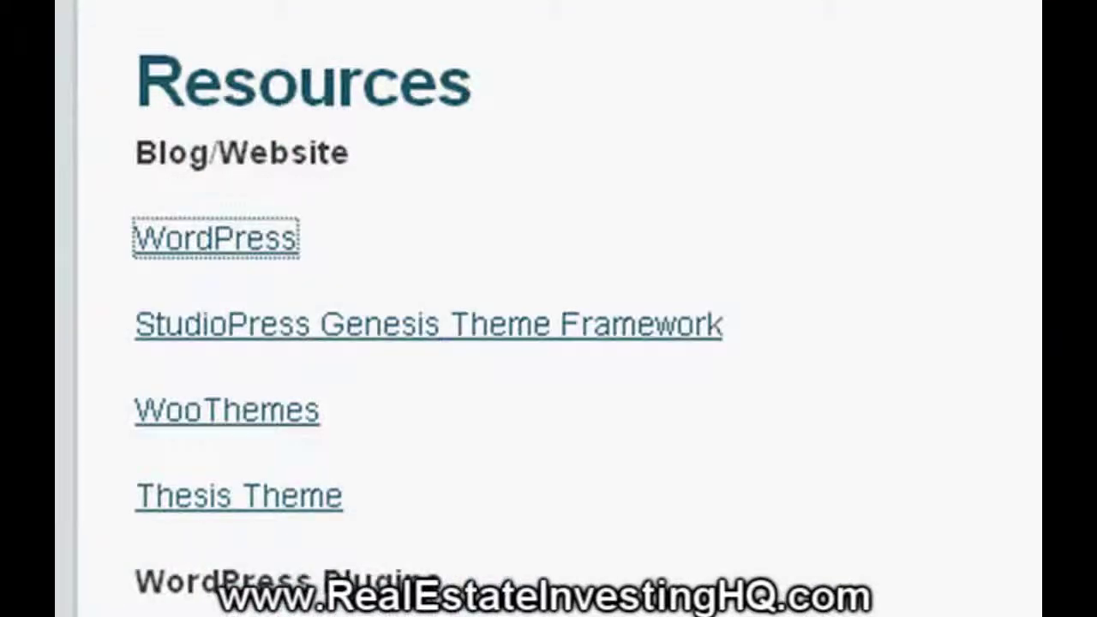
- Follow the StudioPress Genesis Theme Framework link in the Resources list
click(900, 386)
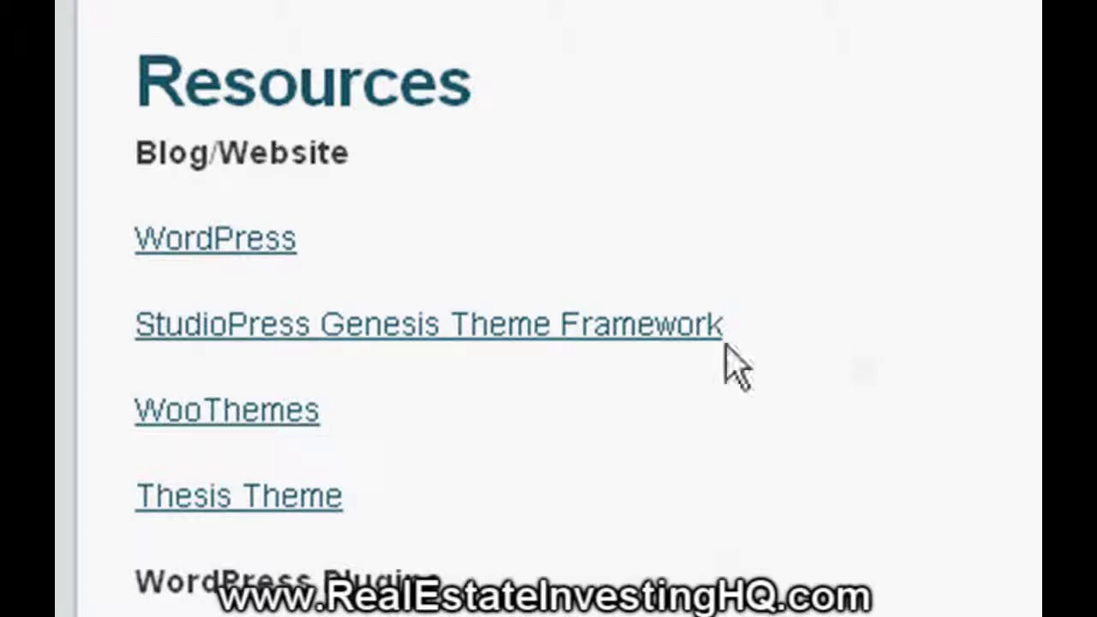
click(505, 323)
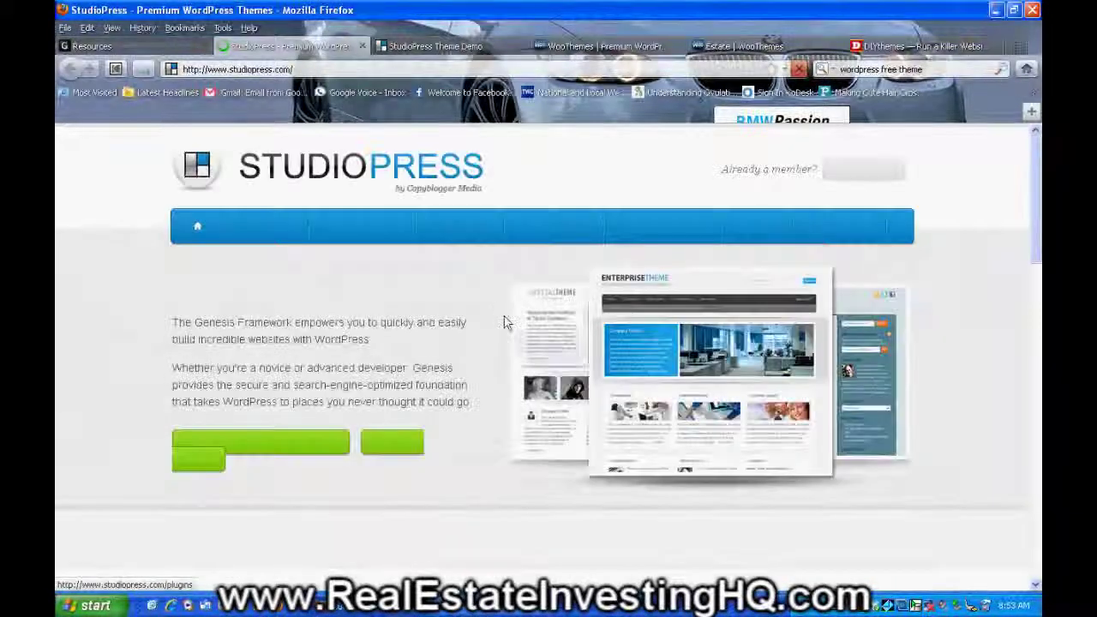
- Read through the Genesis features page, then go to the StudioPress THEMES catalogue
click(292, 445)
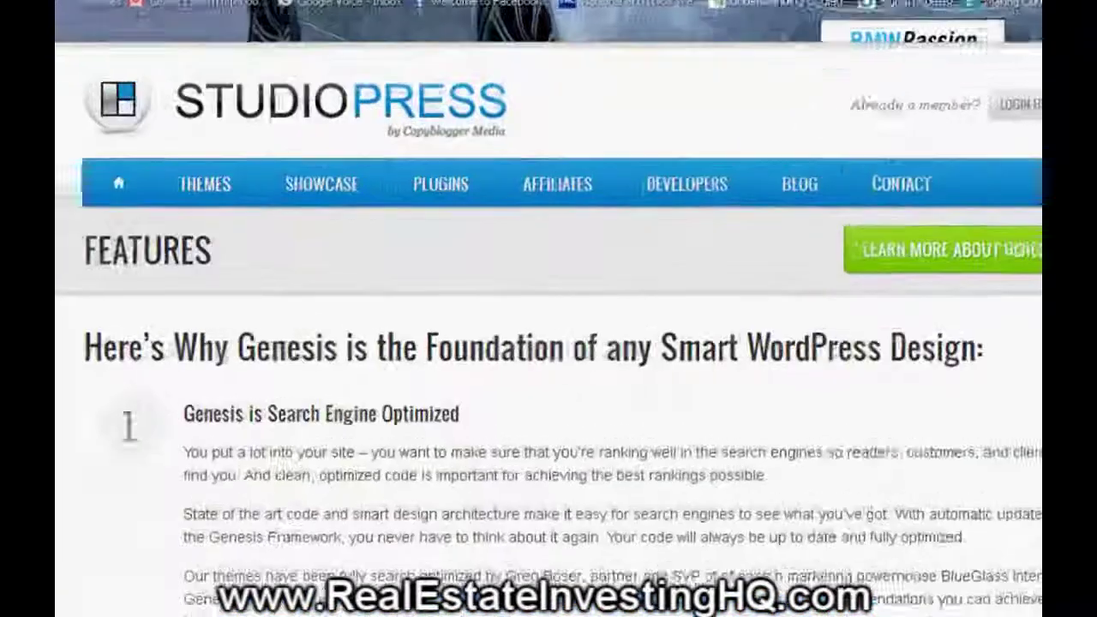
scroll(548, 343, down, 1)
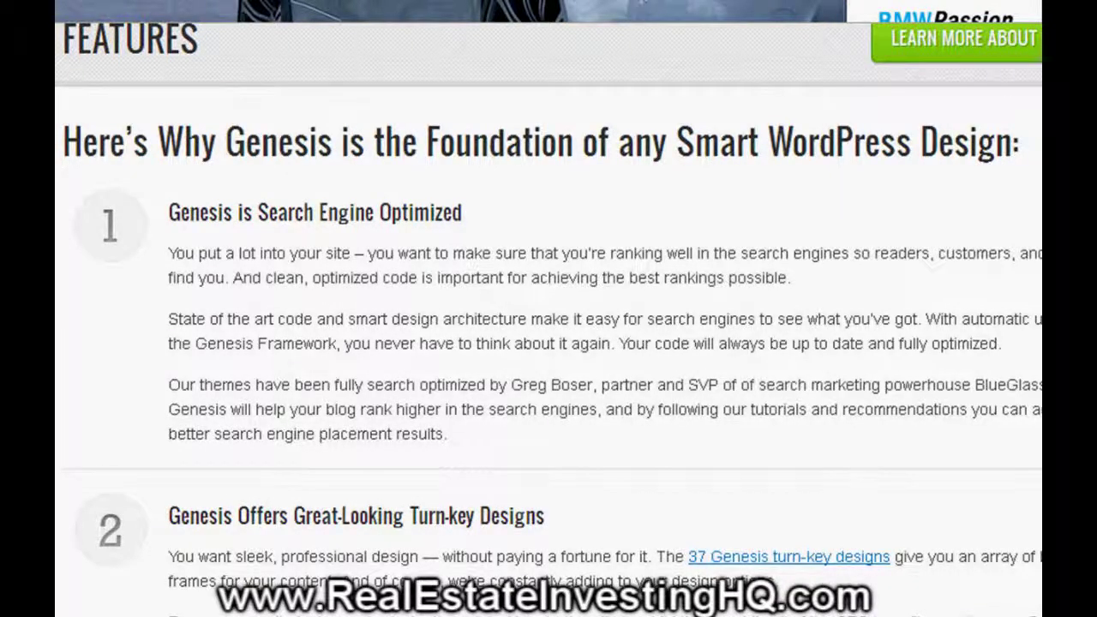
scroll(548, 343, down, 5)
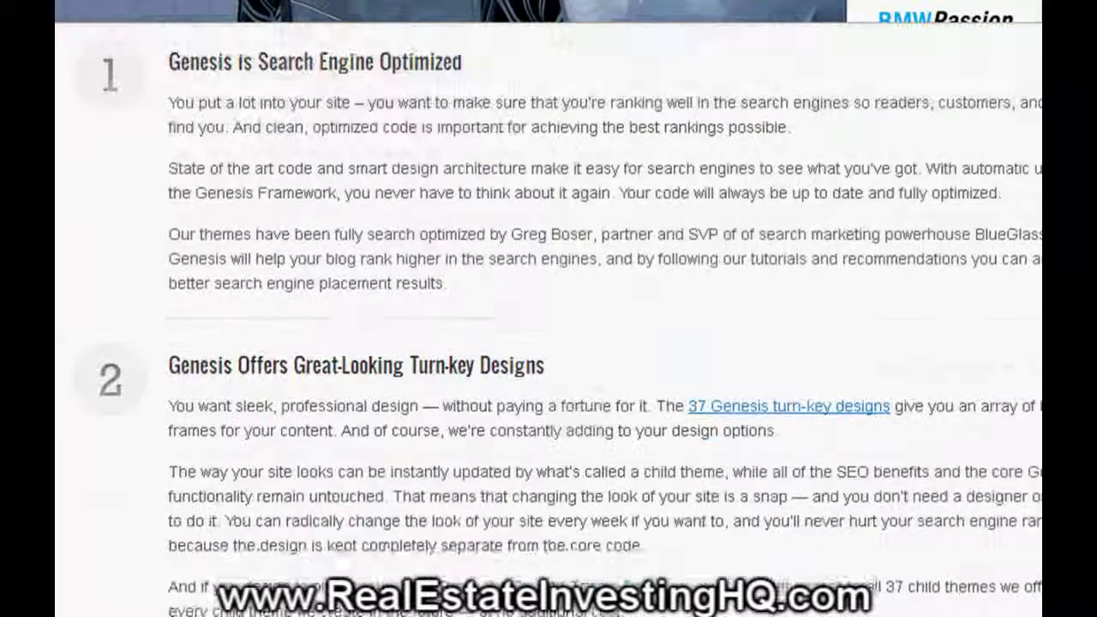
scroll(548, 343, down, 6)
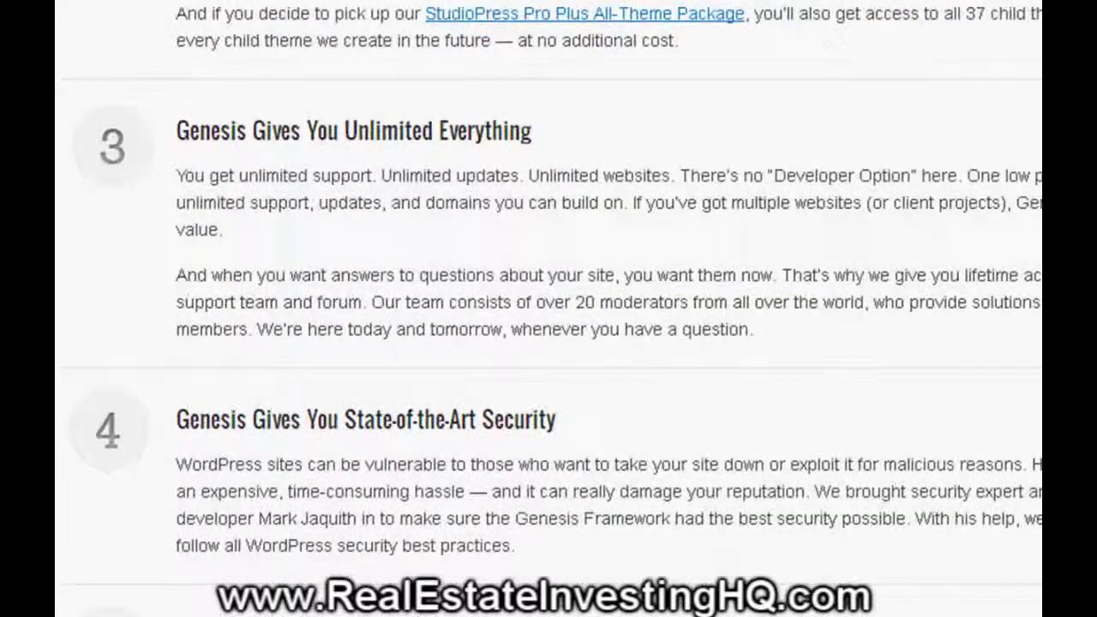
scroll(548, 326, down, 5)
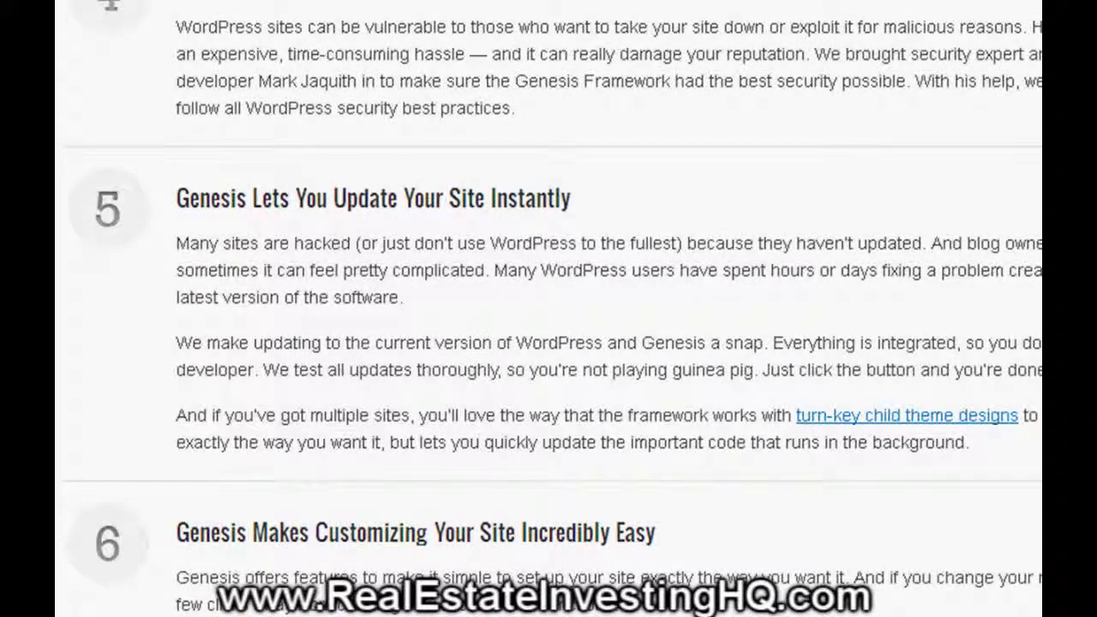
scroll(549, 325, up, 15)
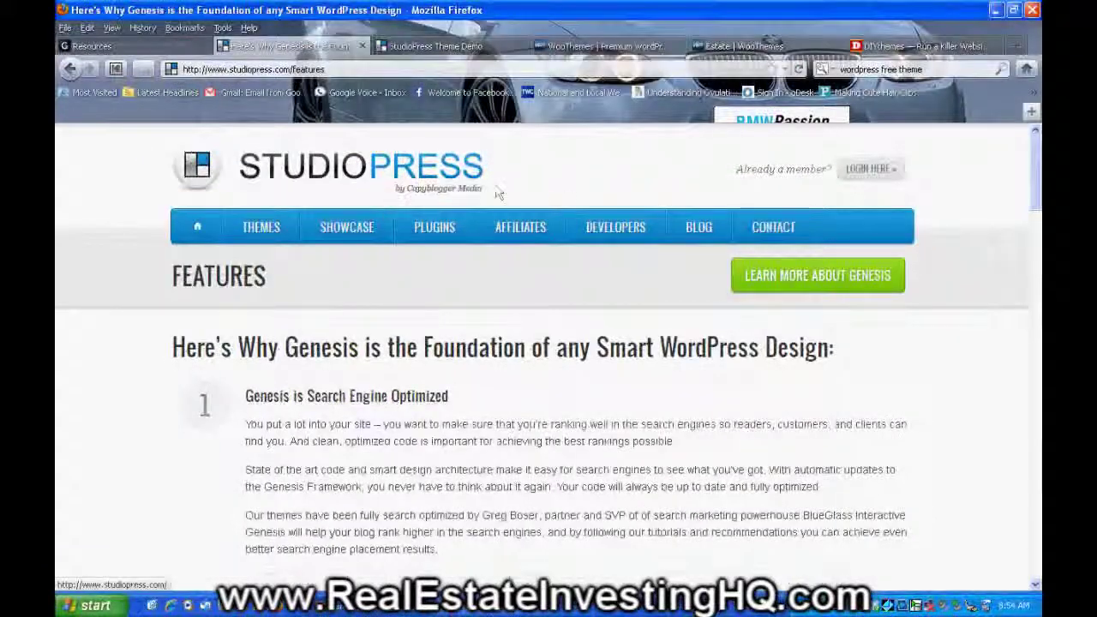
click(274, 228)
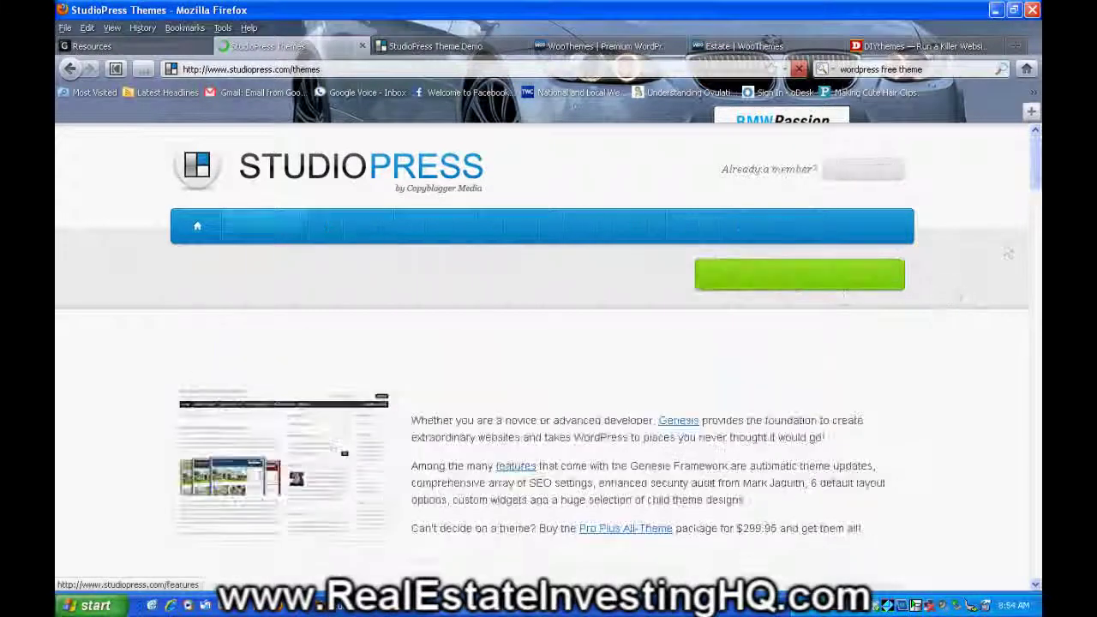
- Open AgentPress Child Theme from the grid, review its pricing options, and go back
drag(1035, 175, 1037, 236)
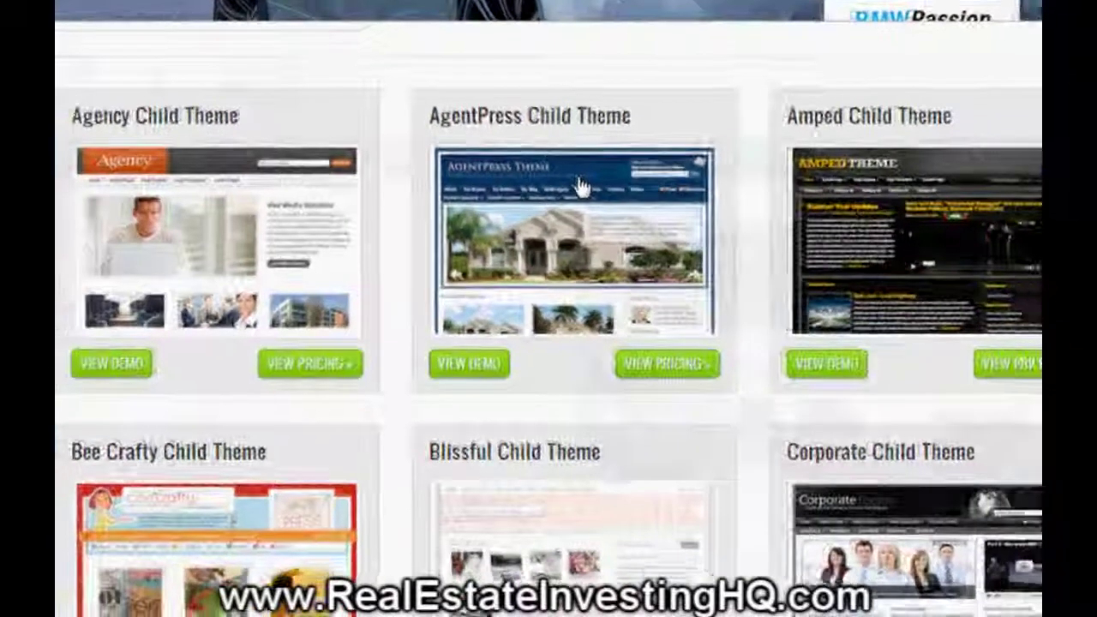
click(605, 206)
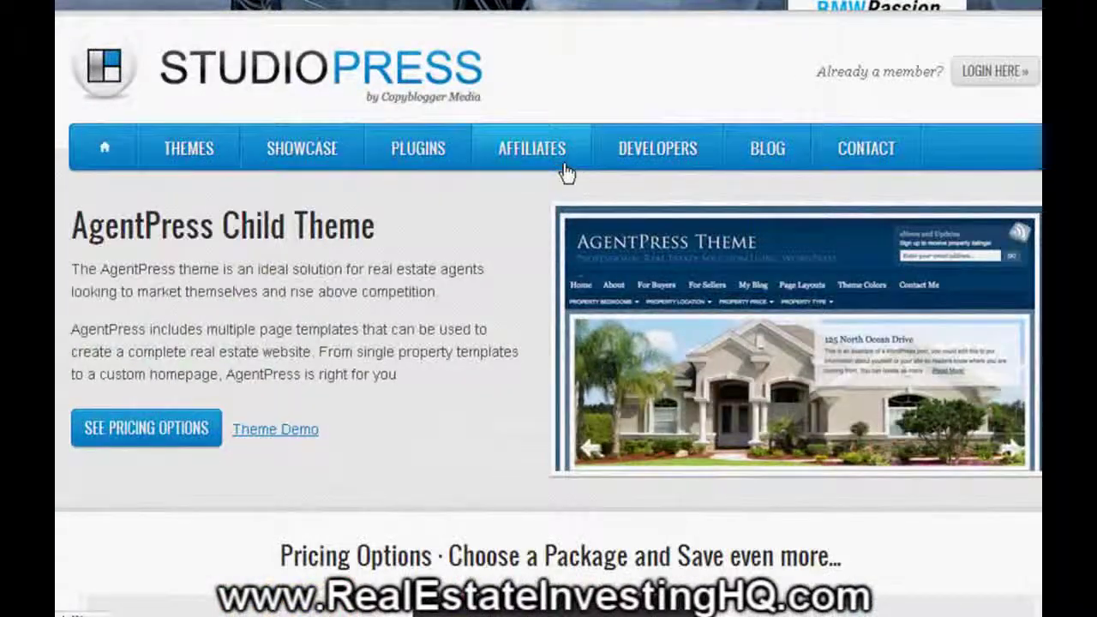
scroll(565, 171, down, 4)
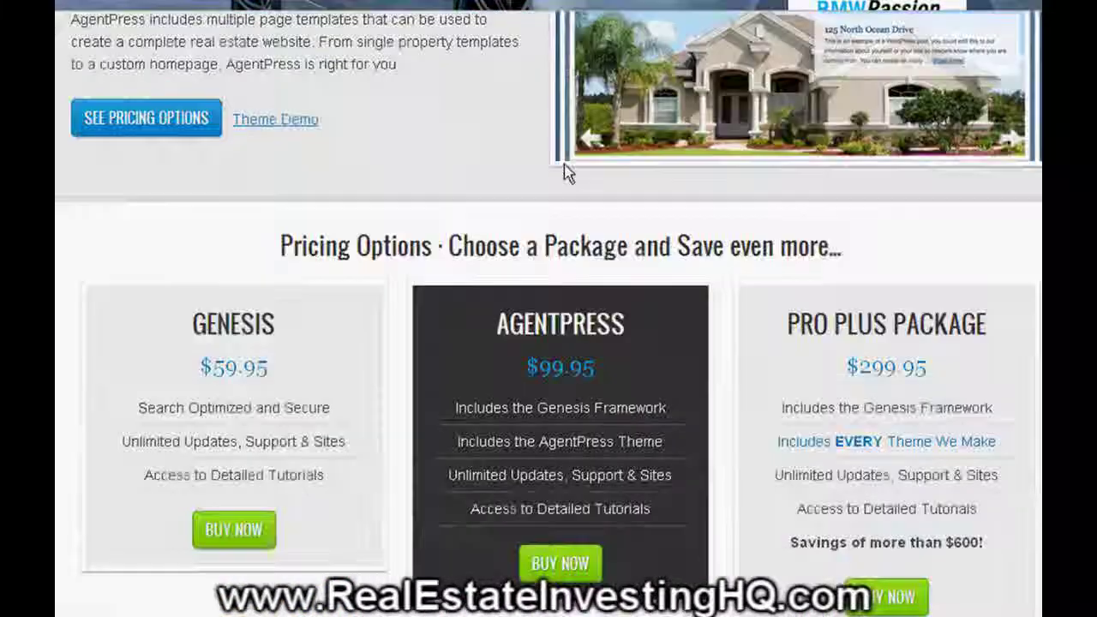
scroll(564, 171, down, 1)
scroll(563, 171, up, 3)
scroll(564, 171, down, 1)
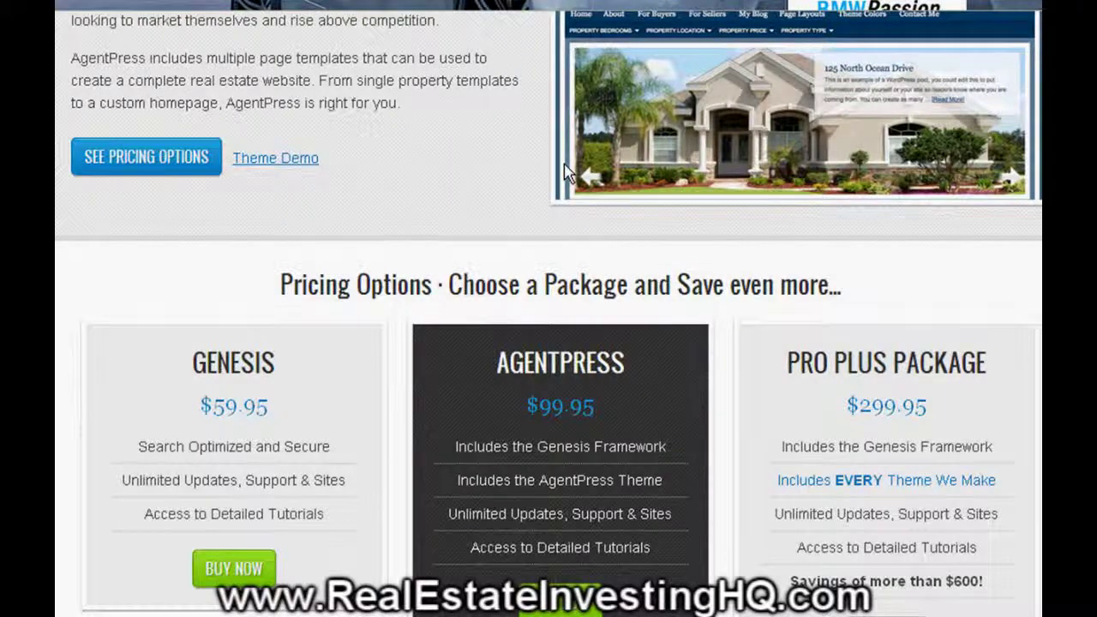
scroll(947, 204, up, 3)
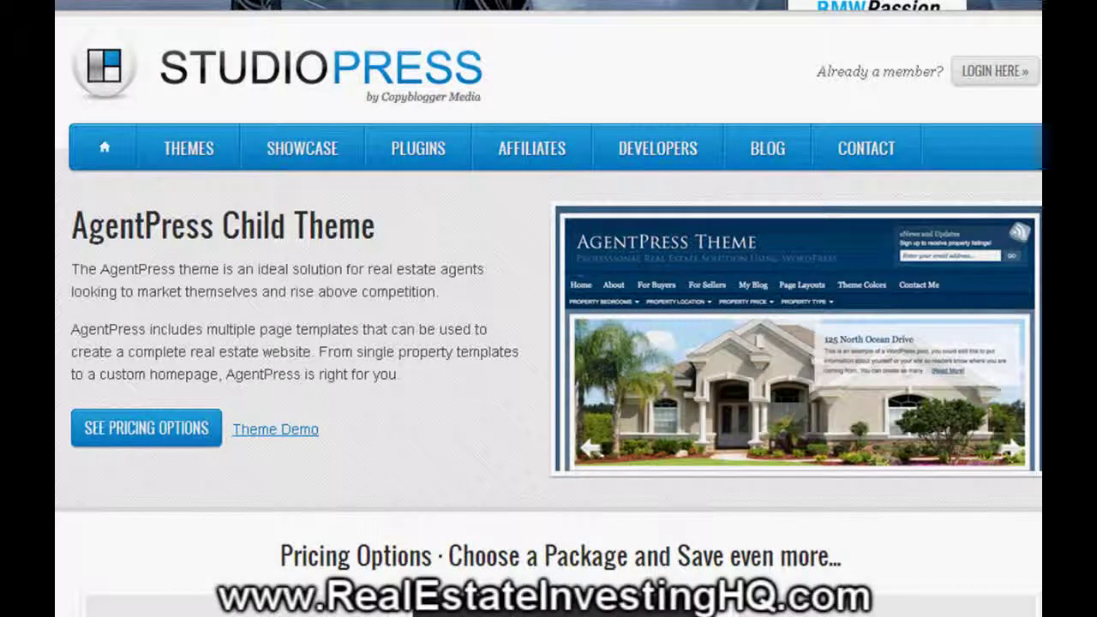
key(alt+Left)
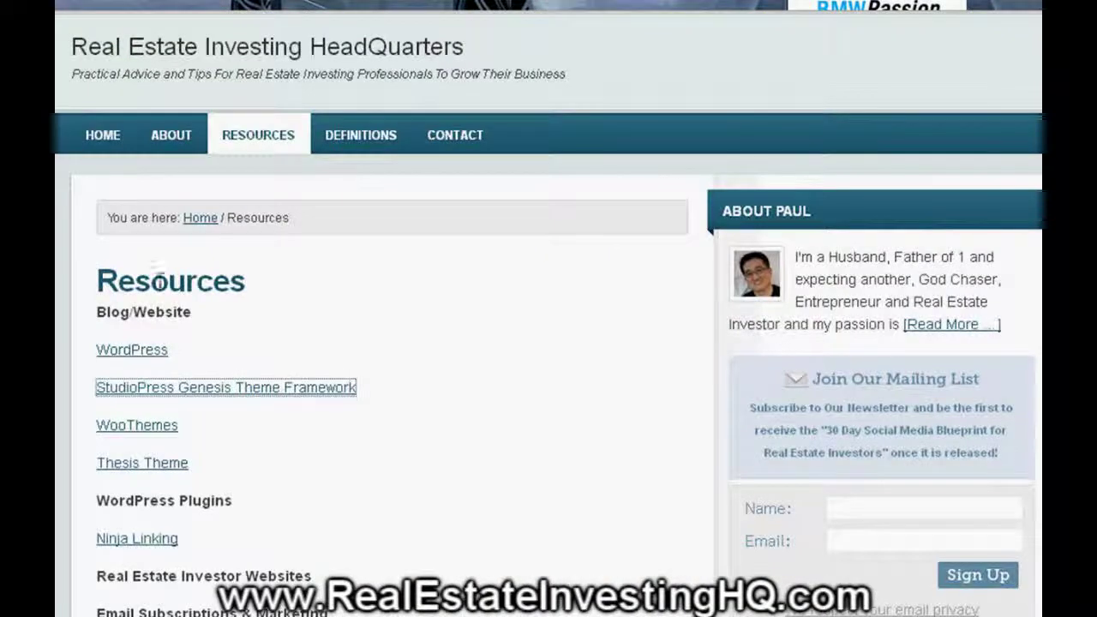
- Open WooThemes and look over its Membership & Pricing Details tables
click(128, 432)
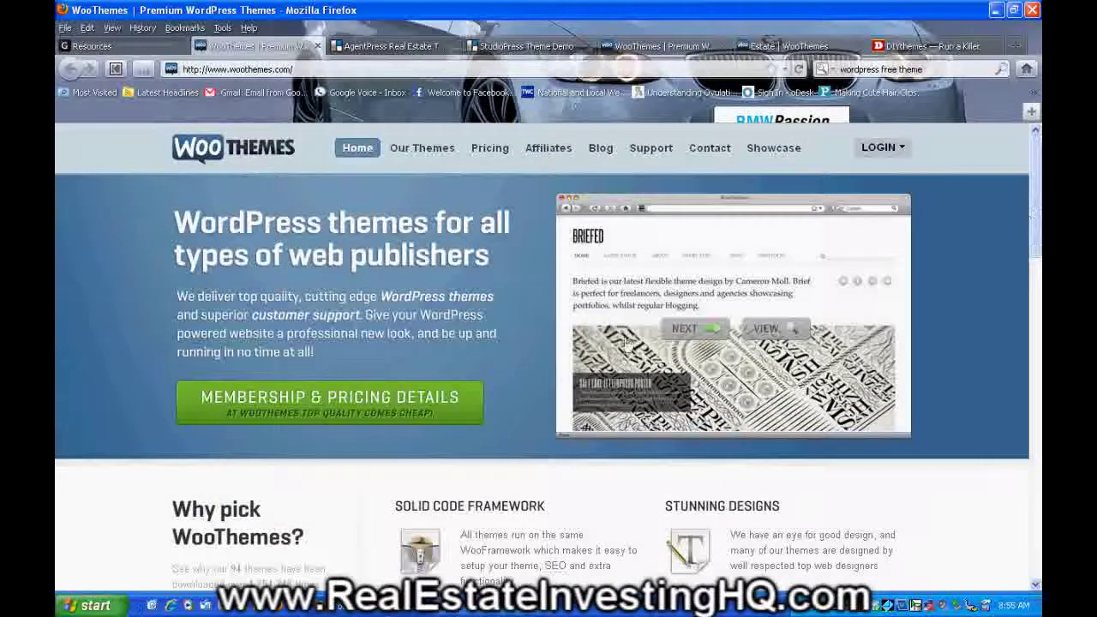
click(331, 402)
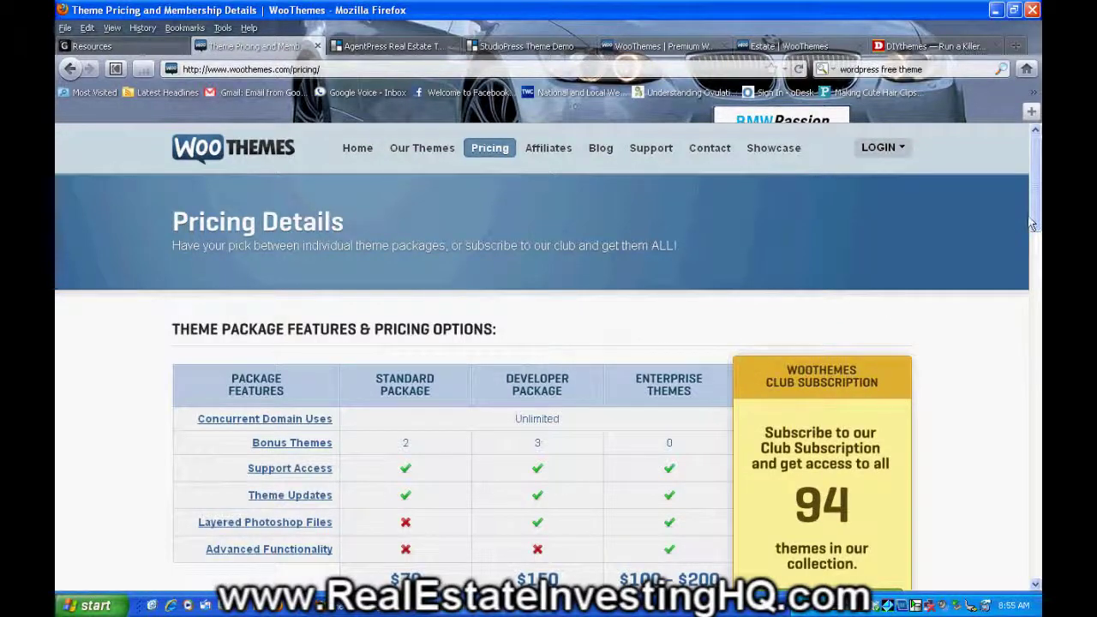
scroll(1033, 223, down, 2)
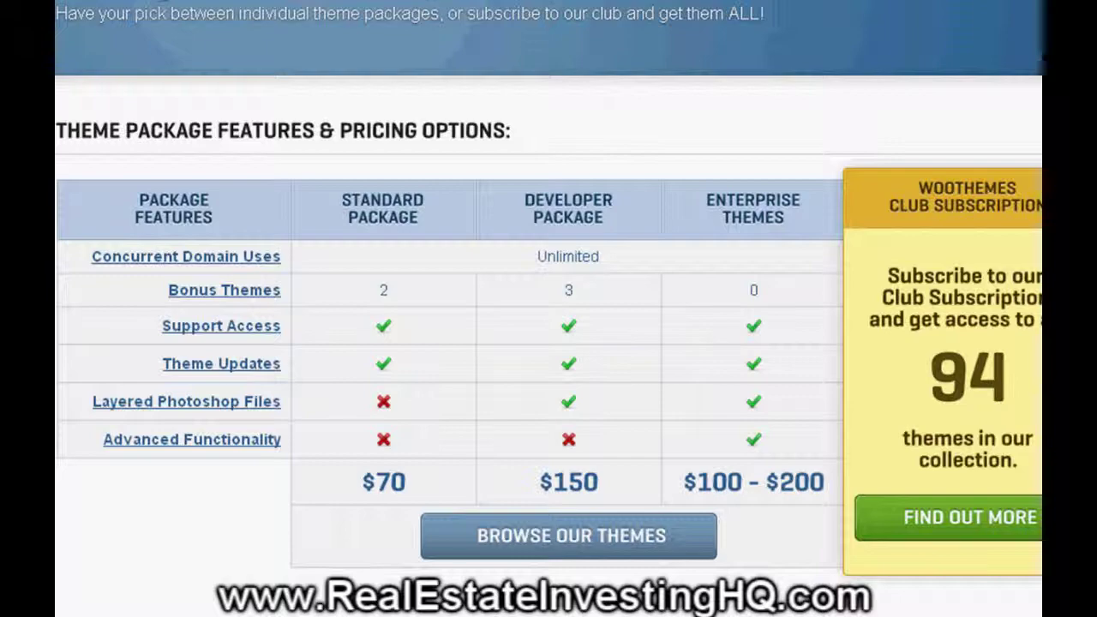
scroll(766, 358, down, 5)
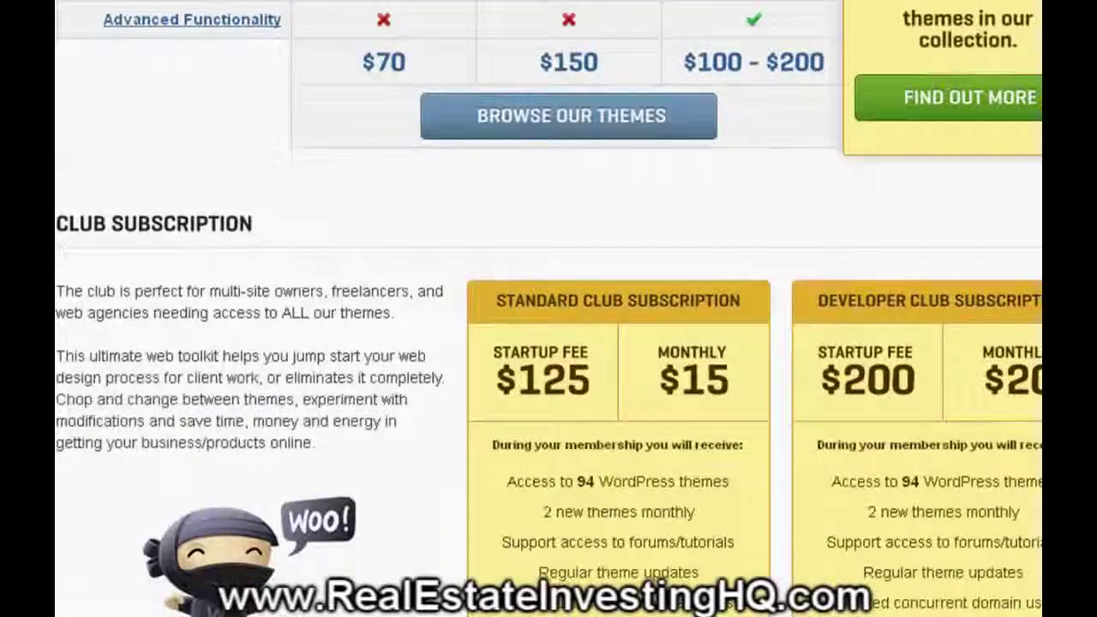
scroll(927, 321, up, 3)
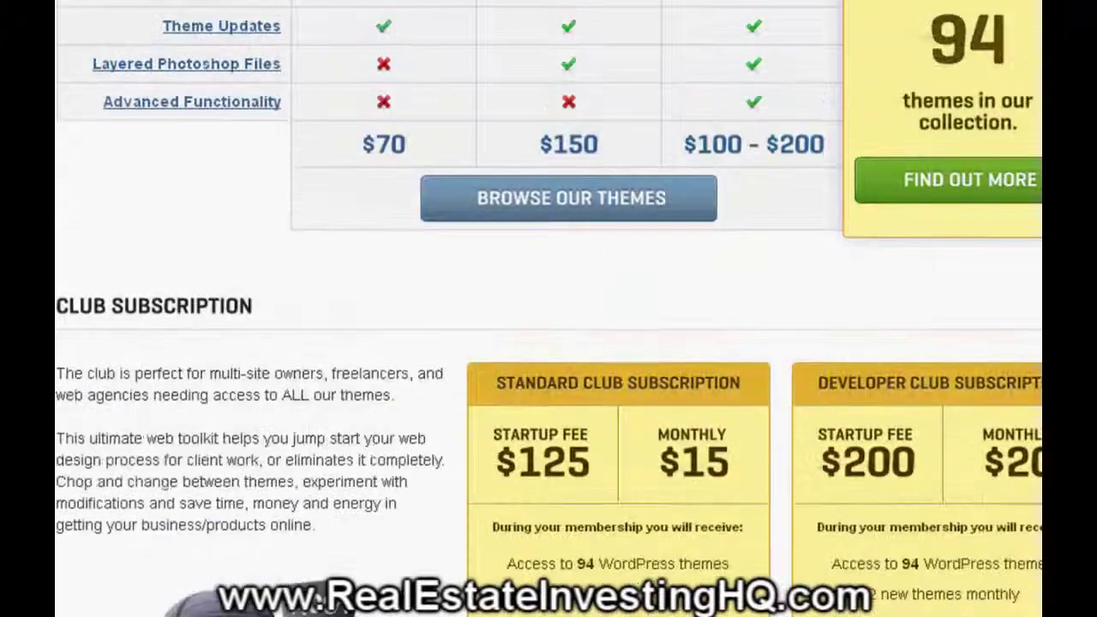
scroll(863, 112, up, 4)
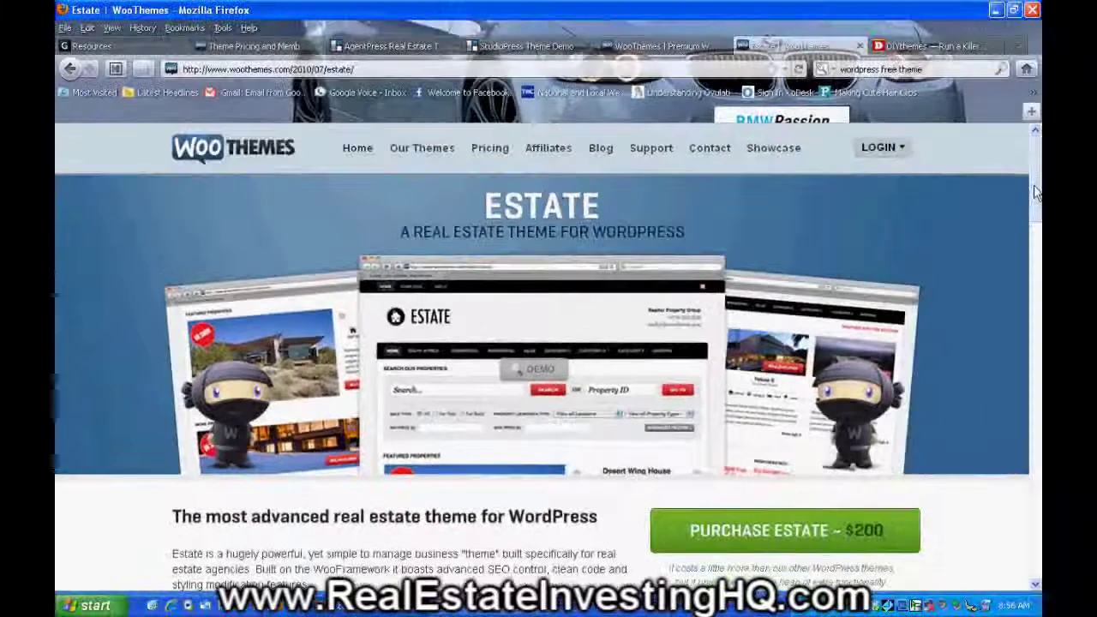
- Look over the $200 Estate theme's details, then switch back to the Resources tab
scroll(1035, 193, down, 1)
scroll(1035, 192, down, 2)
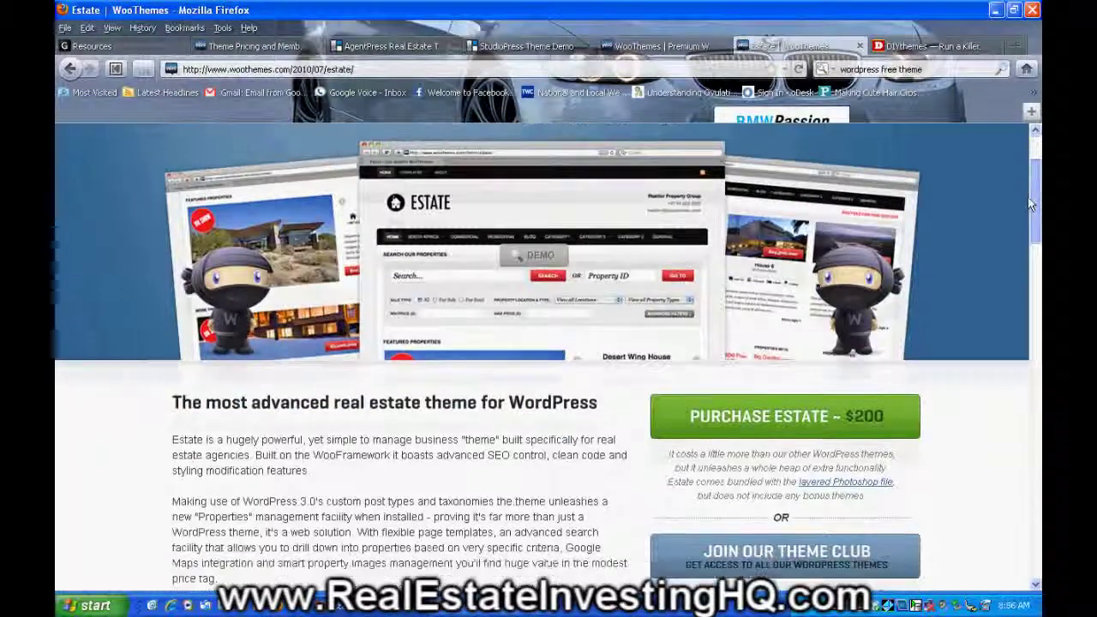
scroll(1032, 206, up, 1)
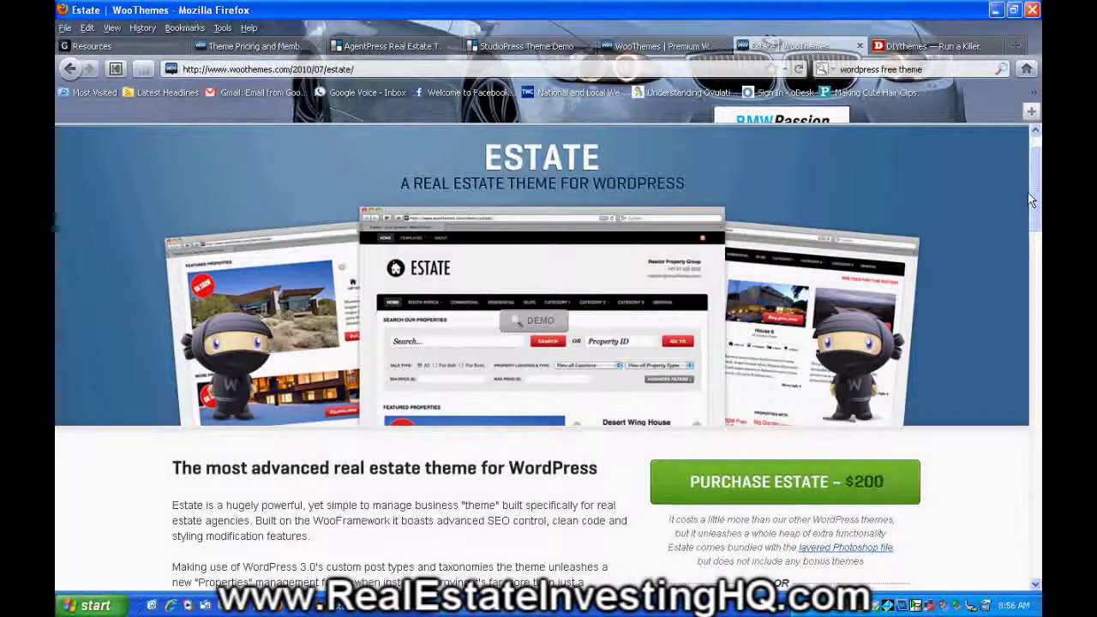
scroll(1028, 216, down, 3)
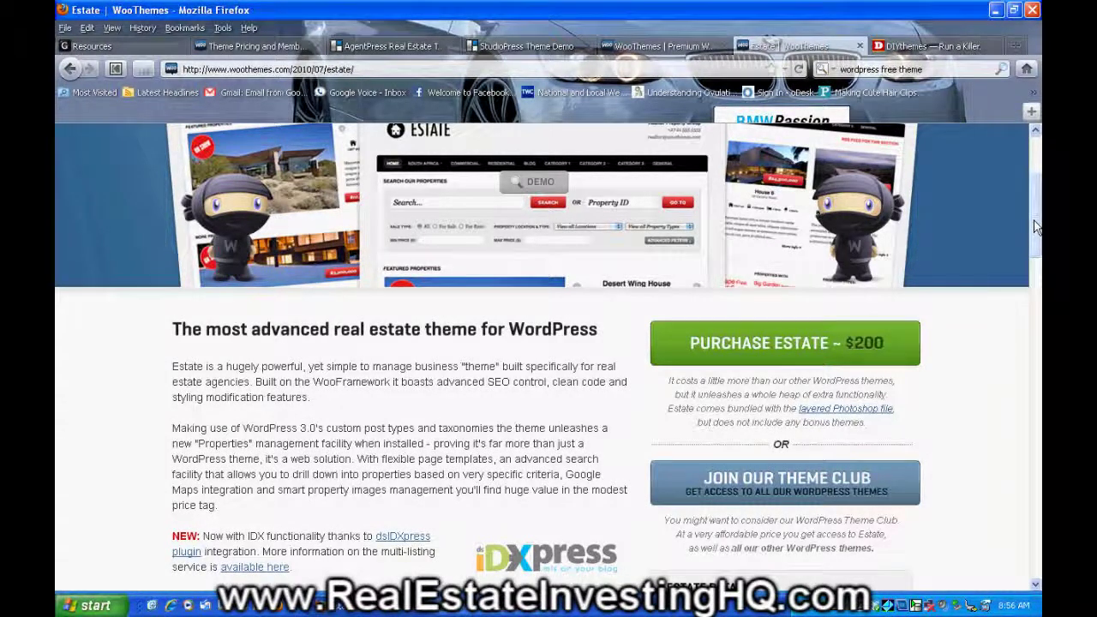
scroll(1035, 226, up, 3)
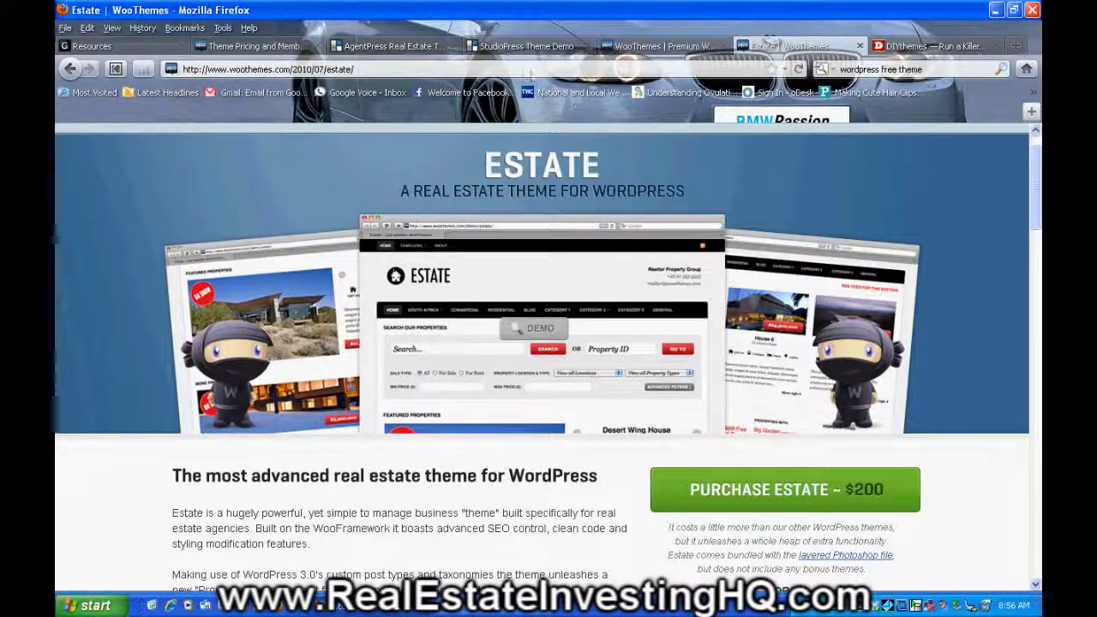
click(162, 48)
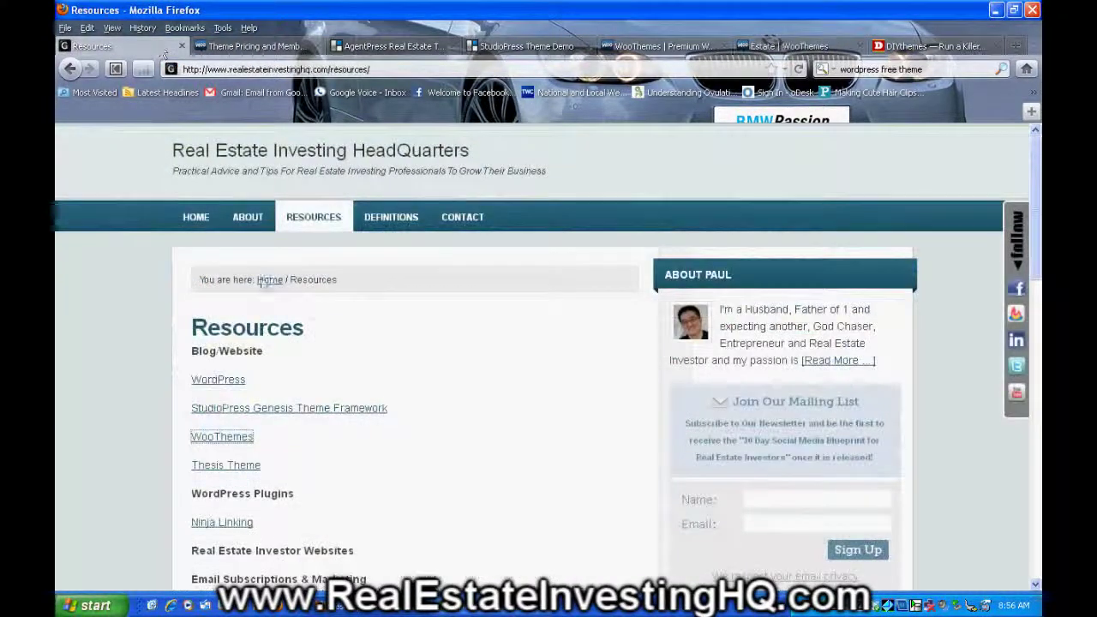
- View the DIYthemes Thesis Theme site, then return to the Resources page
click(230, 467)
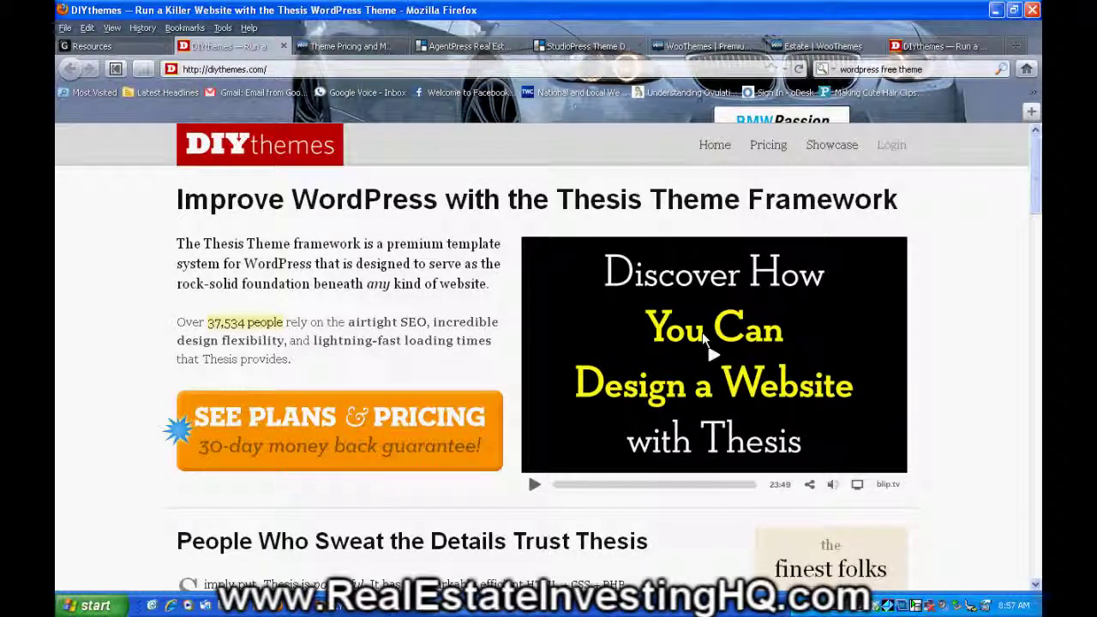
click(139, 48)
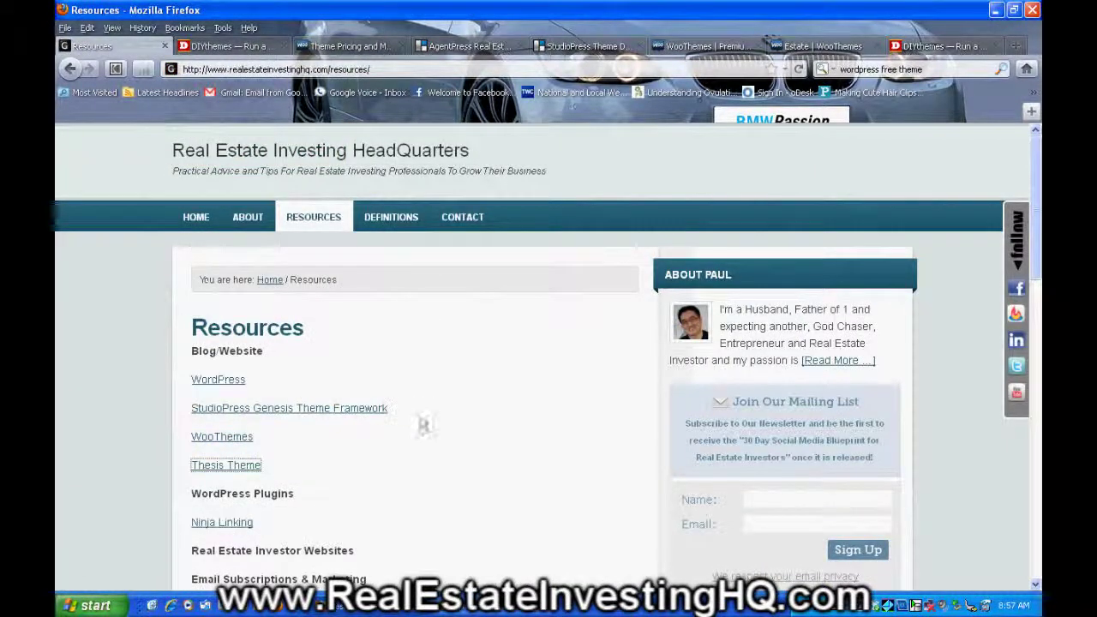
click(361, 417)
- Compare WooThemes pricing against StudioPress's AgentPress pricing options
click(360, 47)
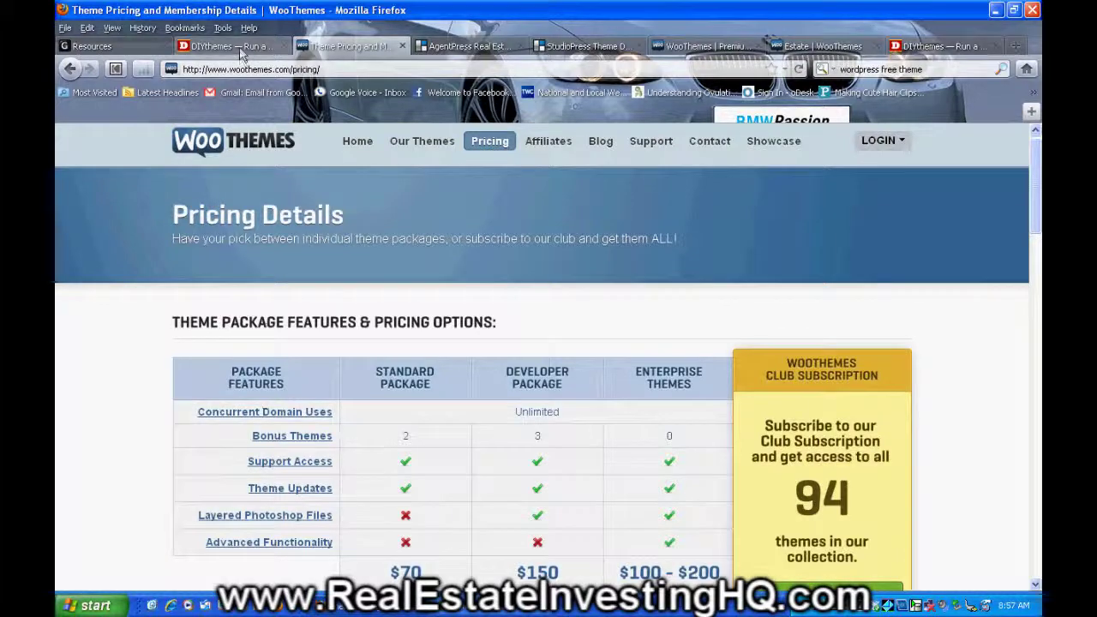
click(242, 49)
click(458, 49)
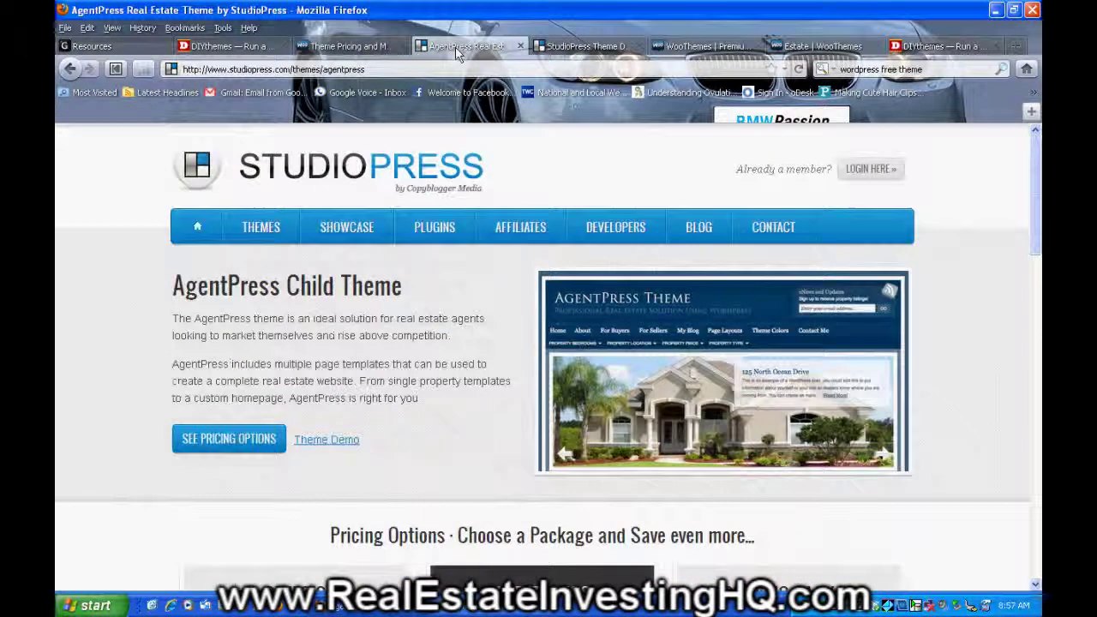
click(253, 447)
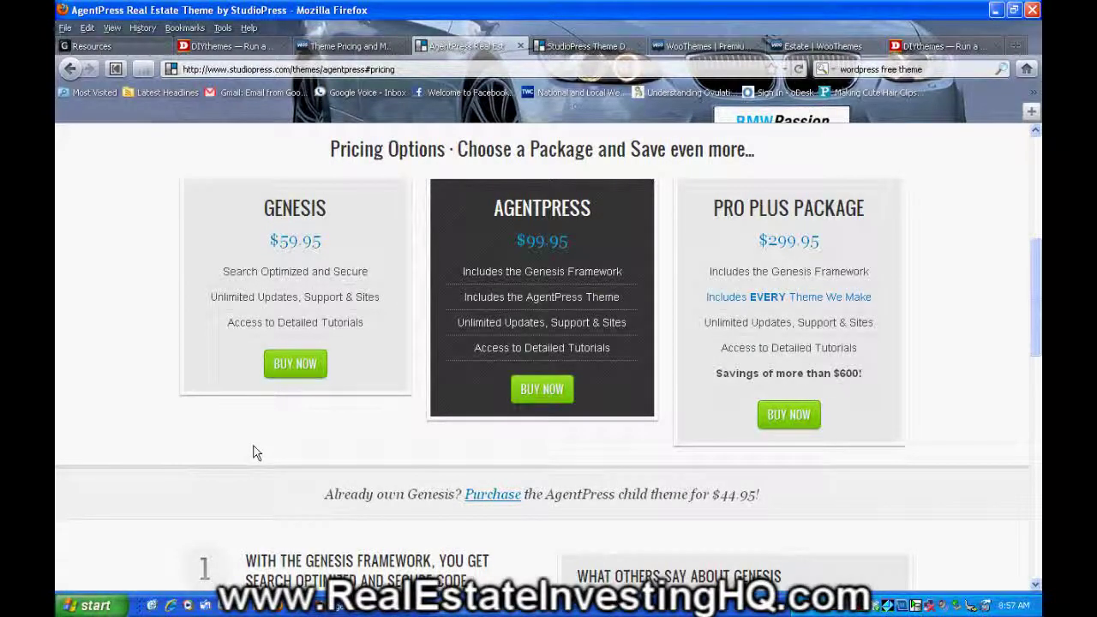
- Review the Genesis $59.95, AgentPress $99.95 and Pro Plus $299.95 packages, then return to Resources
scroll(608, 378, up, 3)
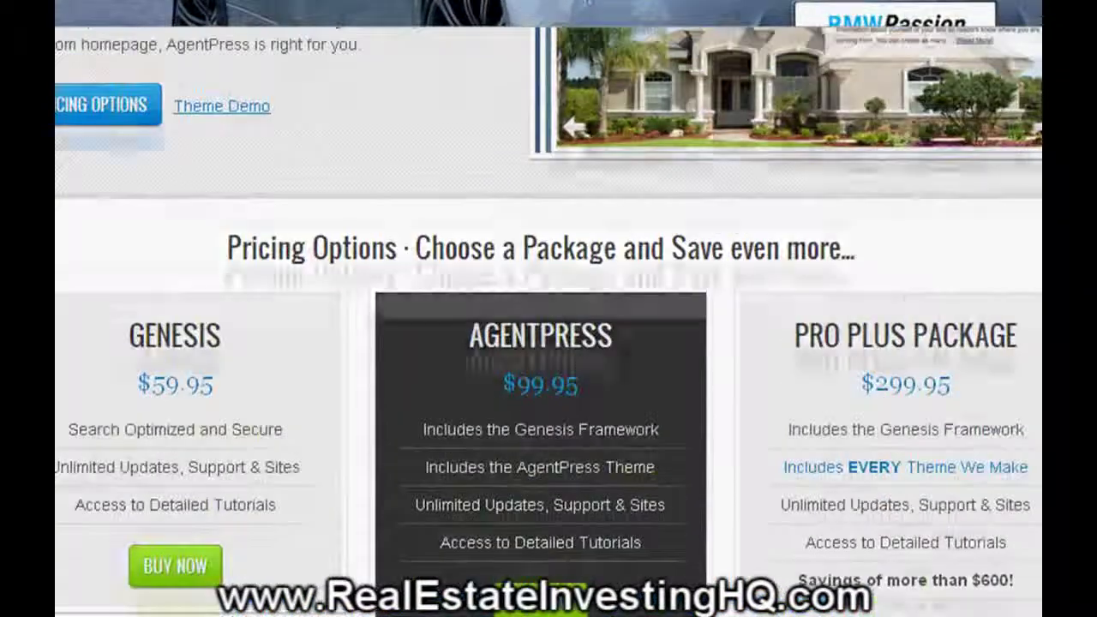
scroll(548, 342, up, 1)
scroll(548, 343, down, 1)
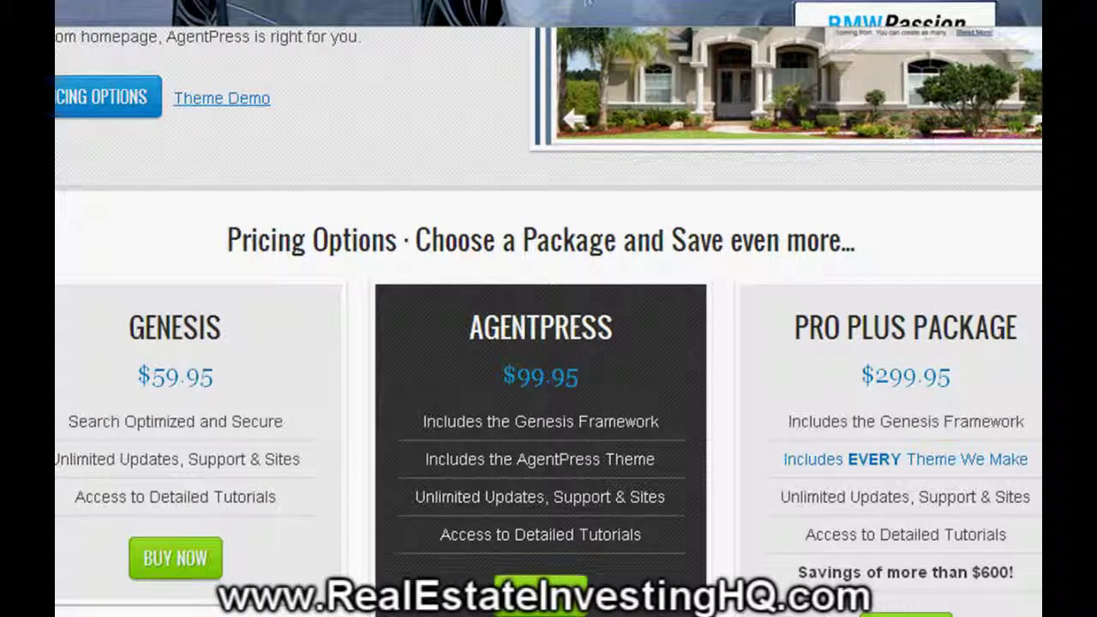
scroll(549, 321, up, 1)
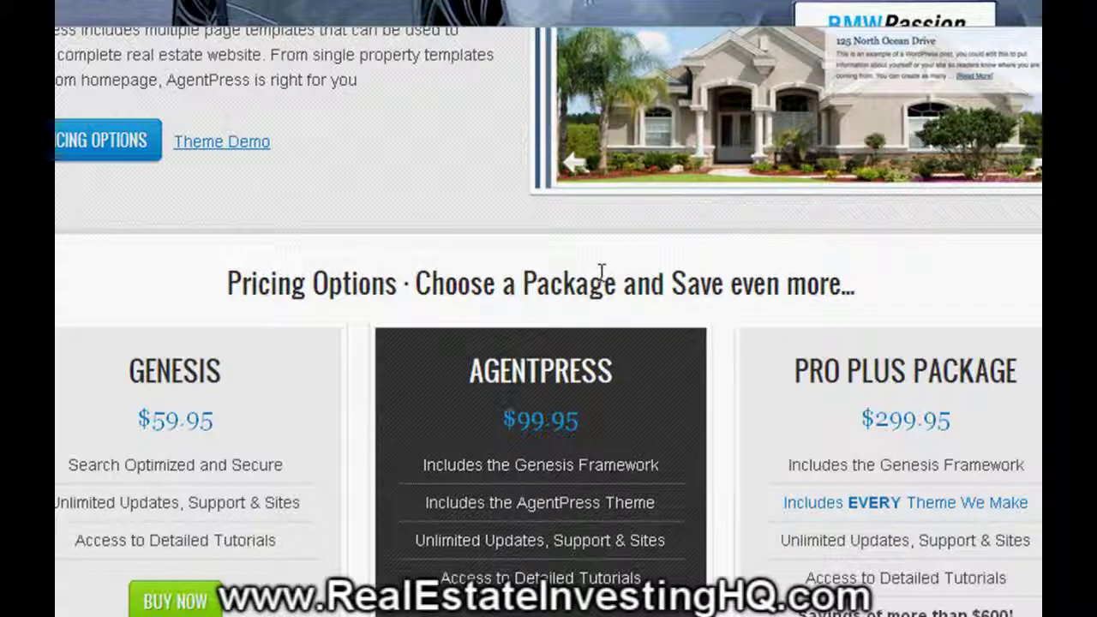
scroll(842, 237, up, 3)
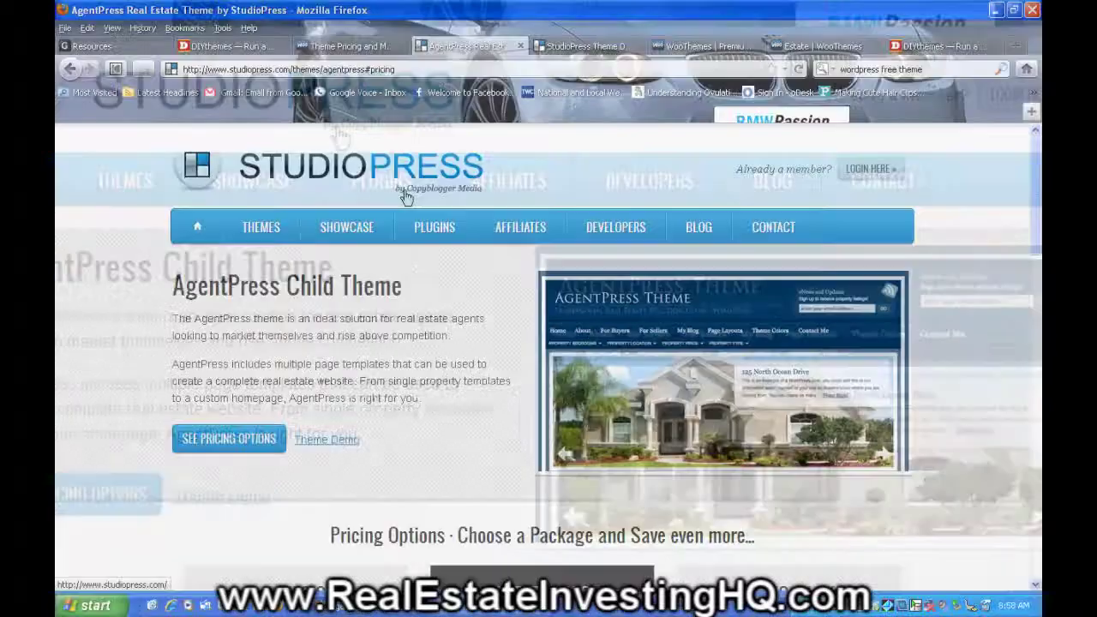
click(130, 50)
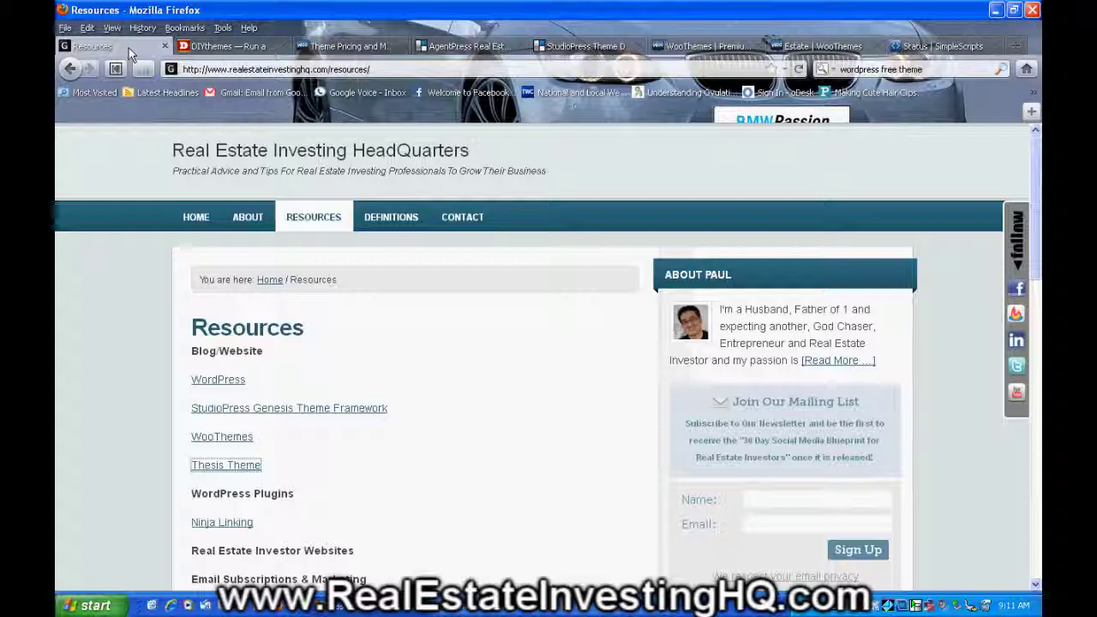
click(235, 68)
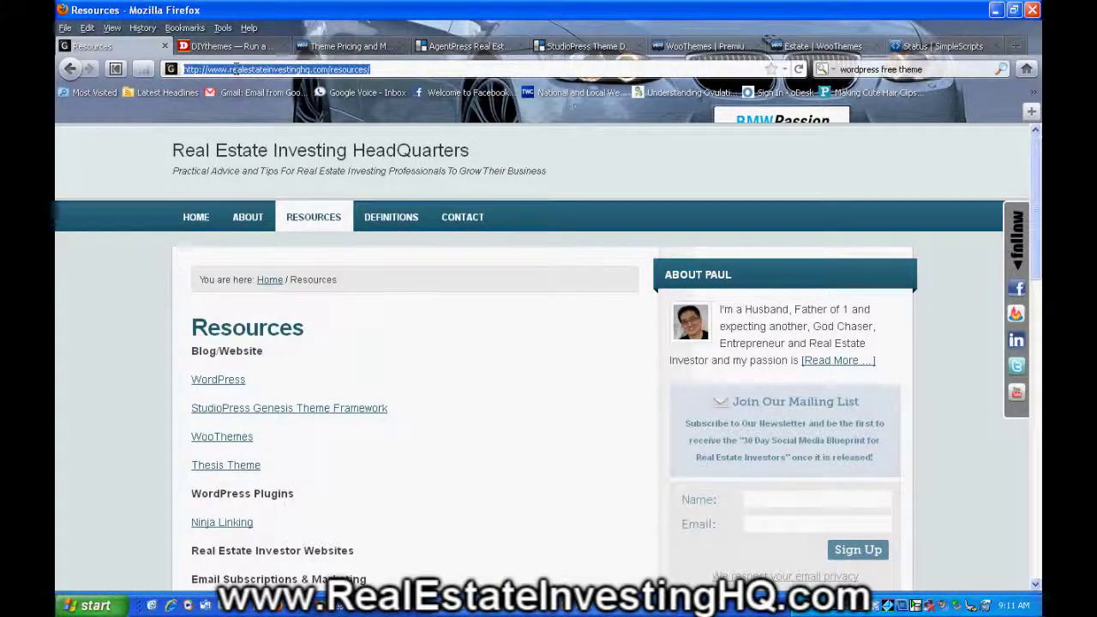
text(www.)
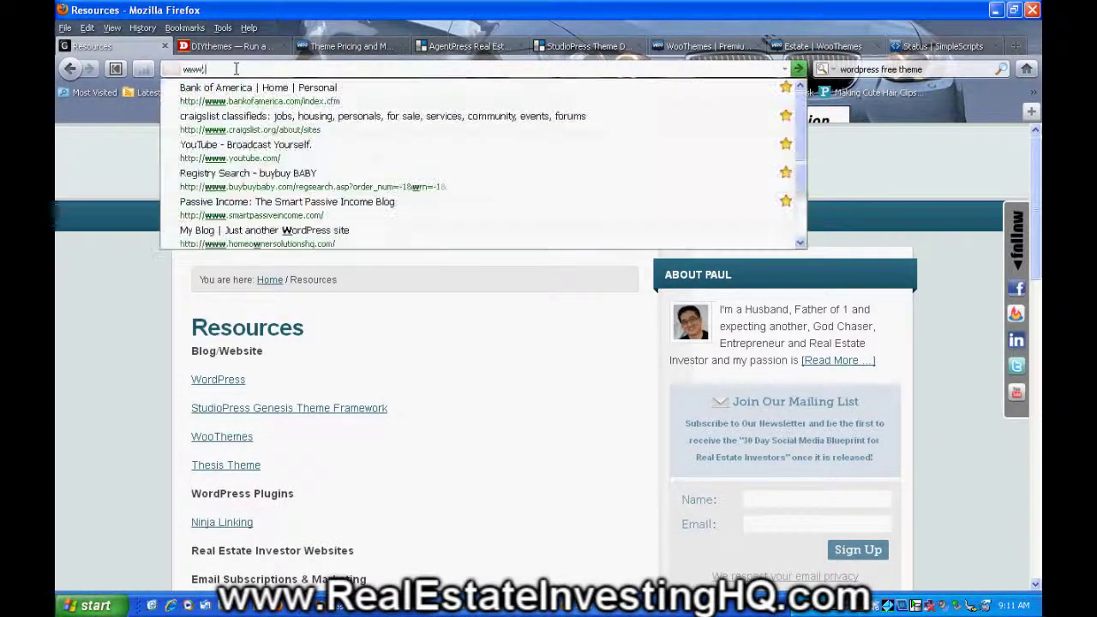
text(homeowner)
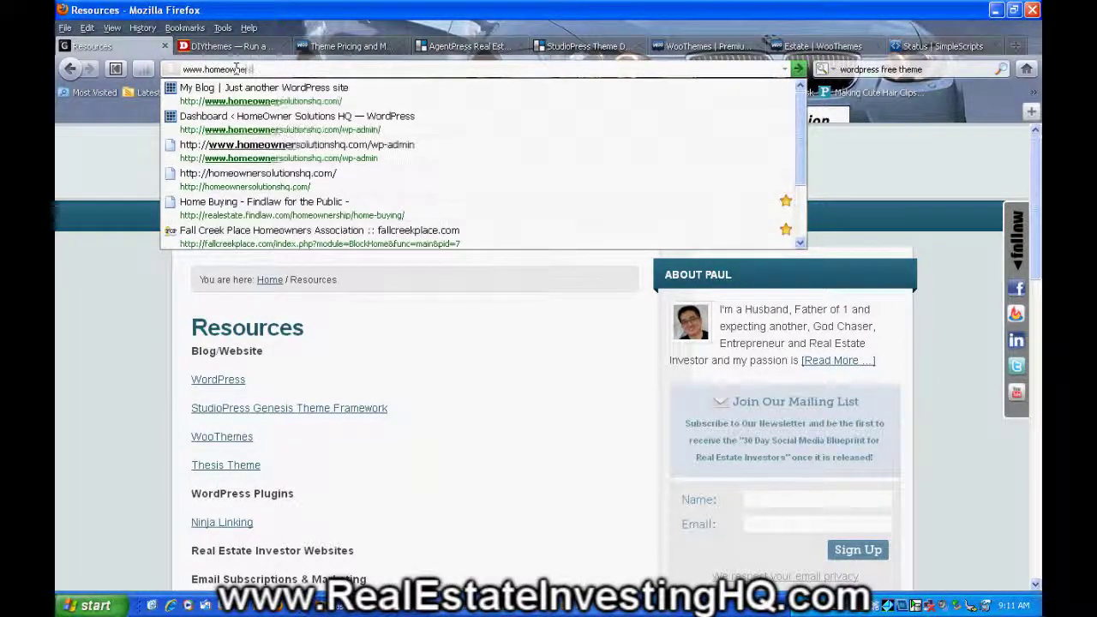
text(solu)
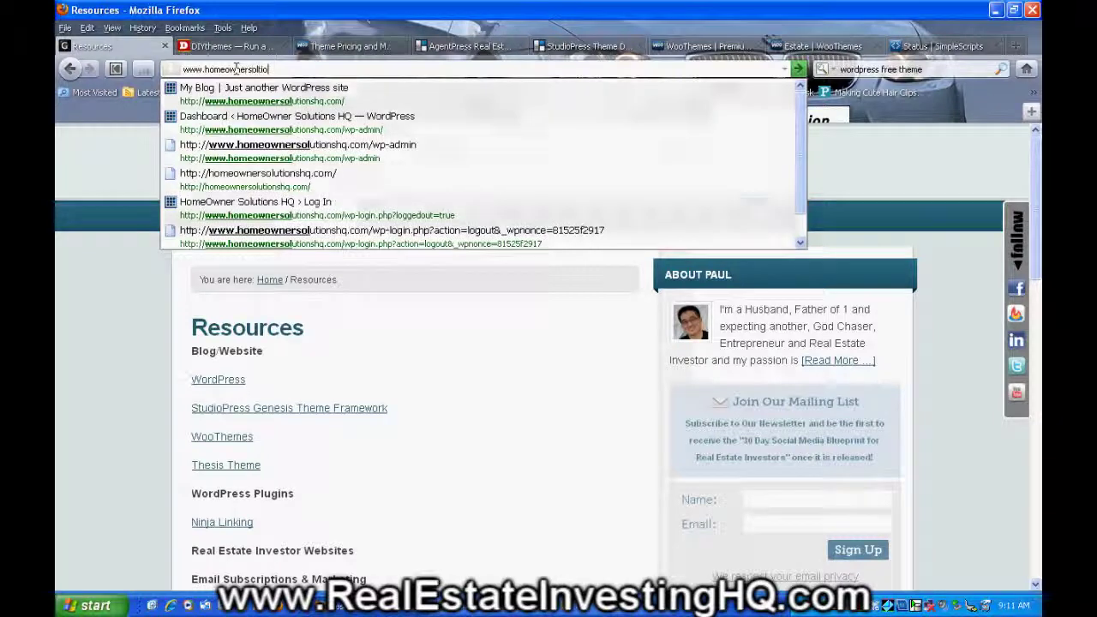
text(t)
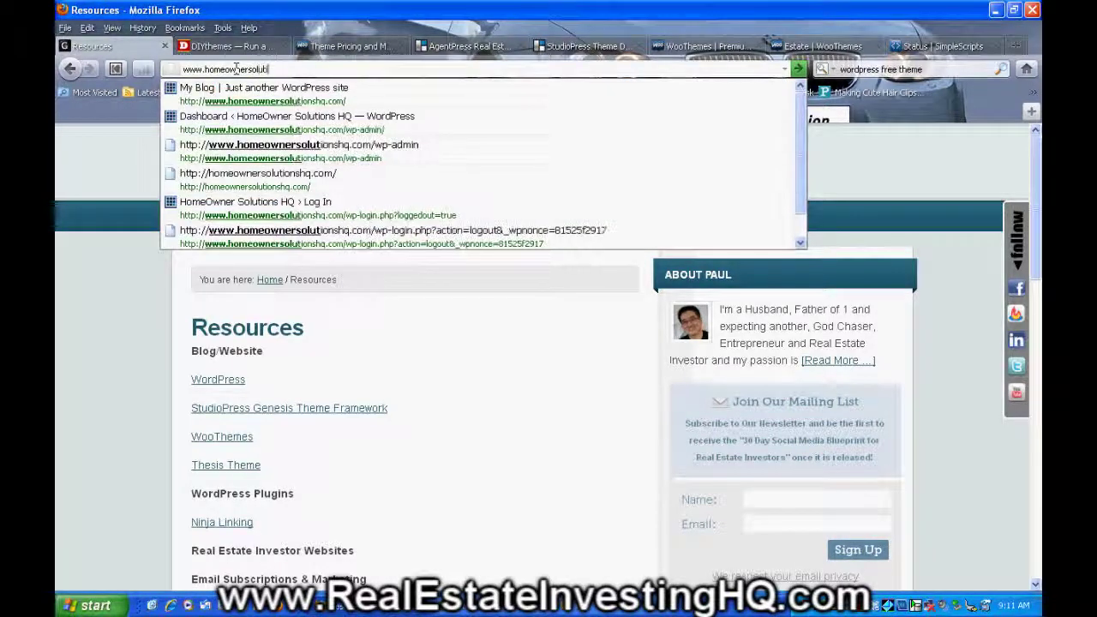
text(ionshq.com)
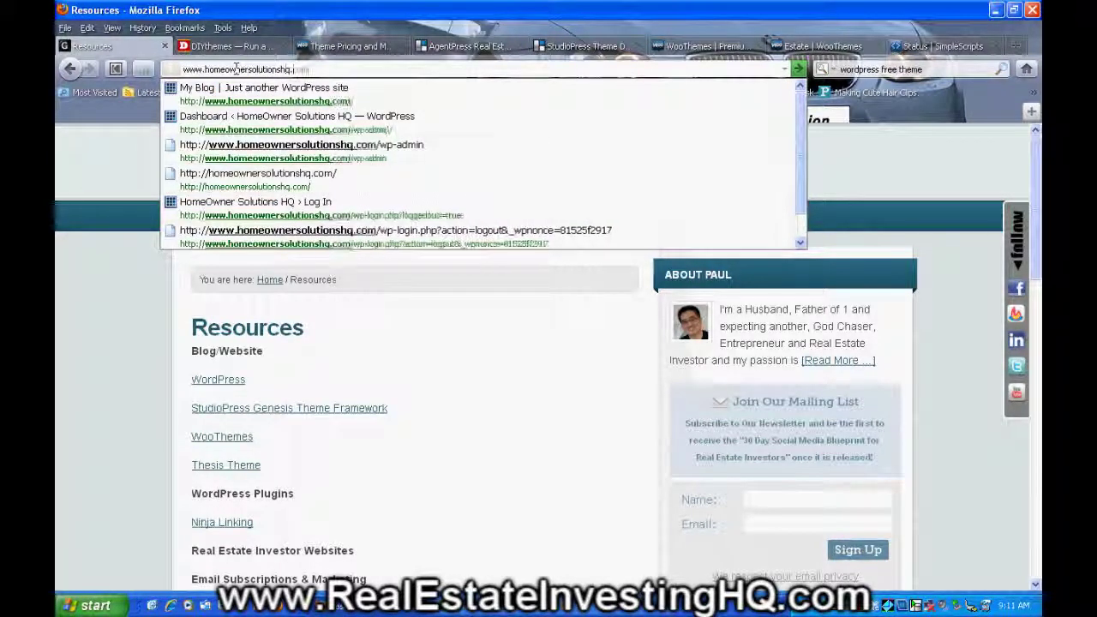
key(Return)
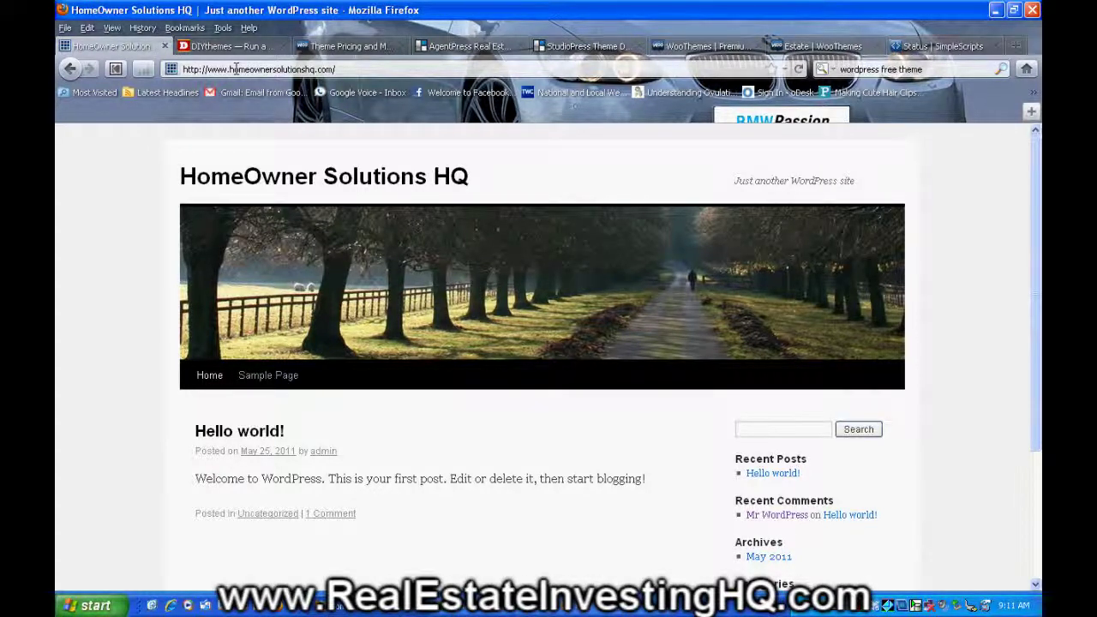
- Append wp-admin to the site address to load the WordPress login page
click(338, 69)
key(End)
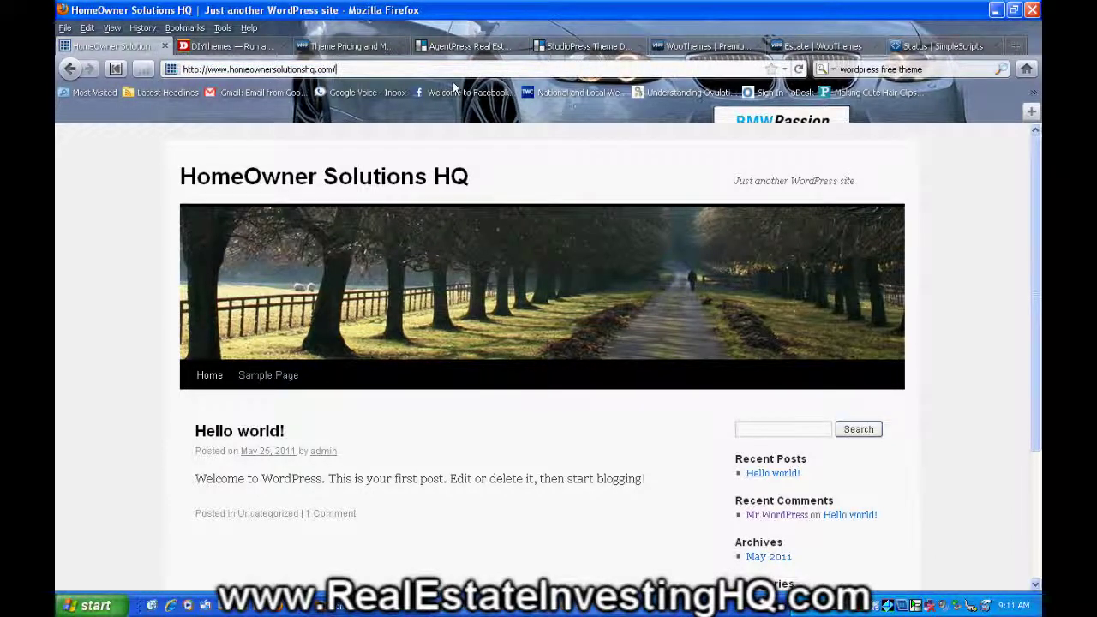
text(wp-)
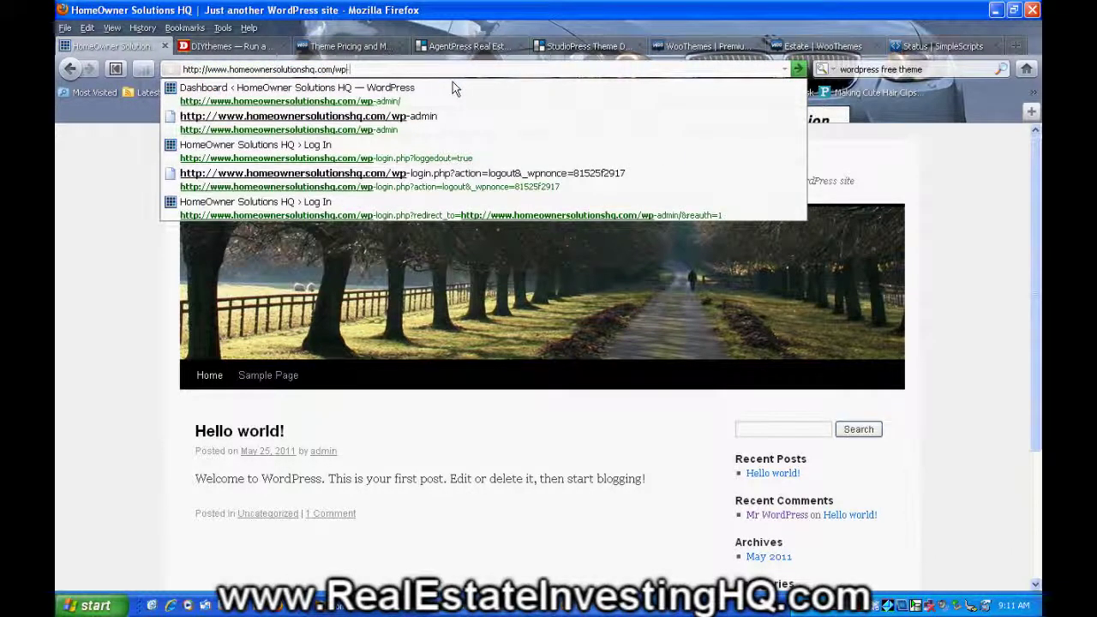
text(admin)
key(Return)
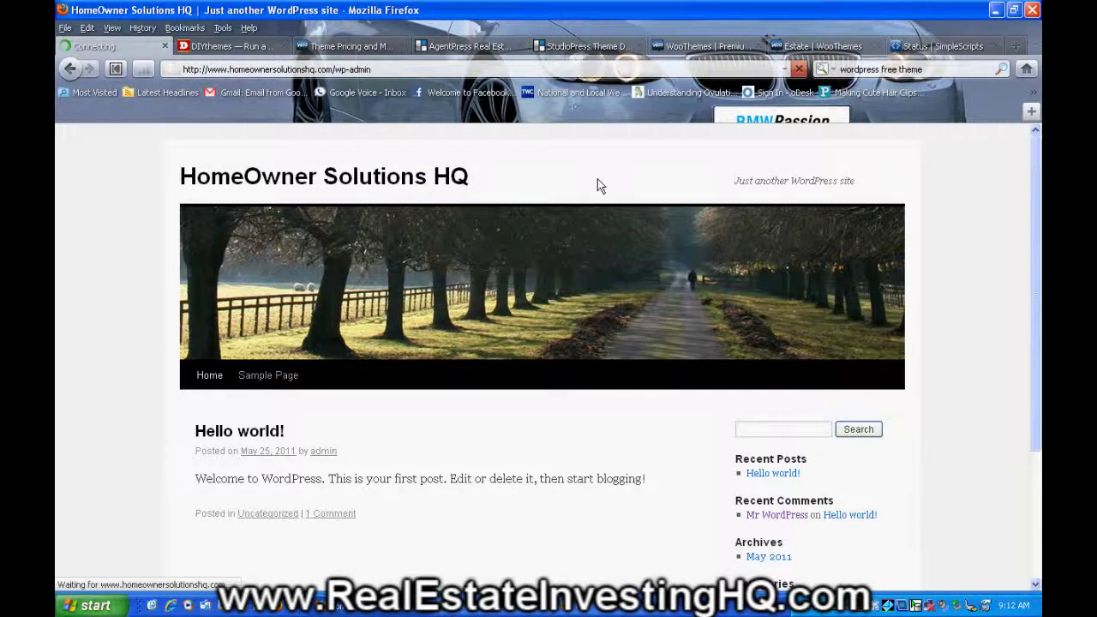
- Log in with the admin username and the account password
click(530, 317)
text(admin)
key(Tab)
text(********)
click(634, 401)
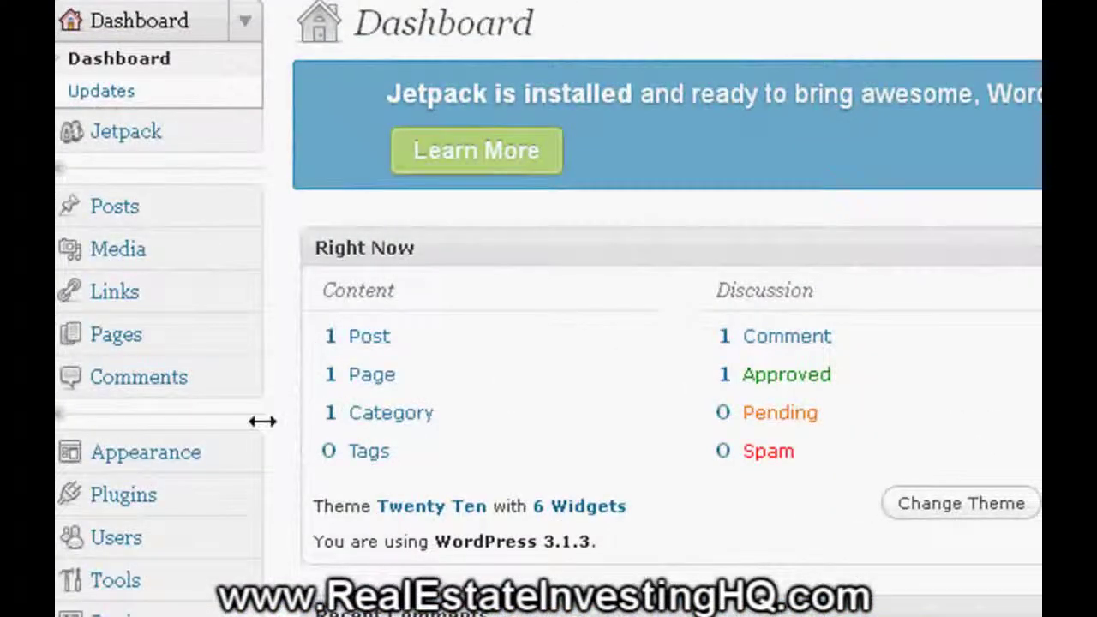
- Confirm Twenty Ten is the only theme under Available Themes, then go to Install Themes
click(145, 459)
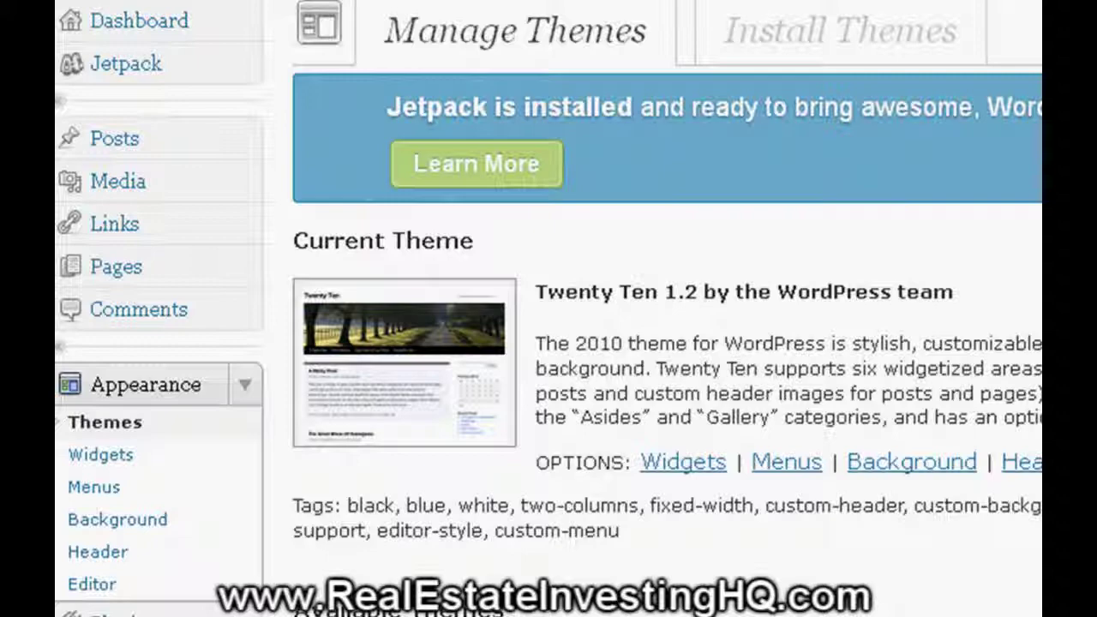
scroll(548, 309, down, 1)
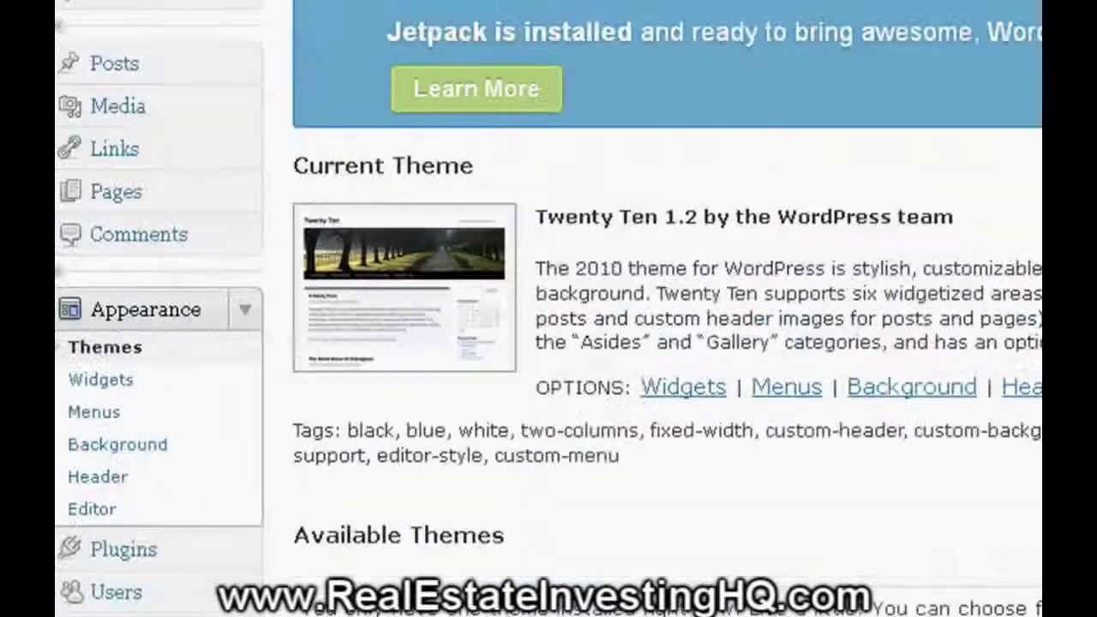
scroll(549, 308, up, 1)
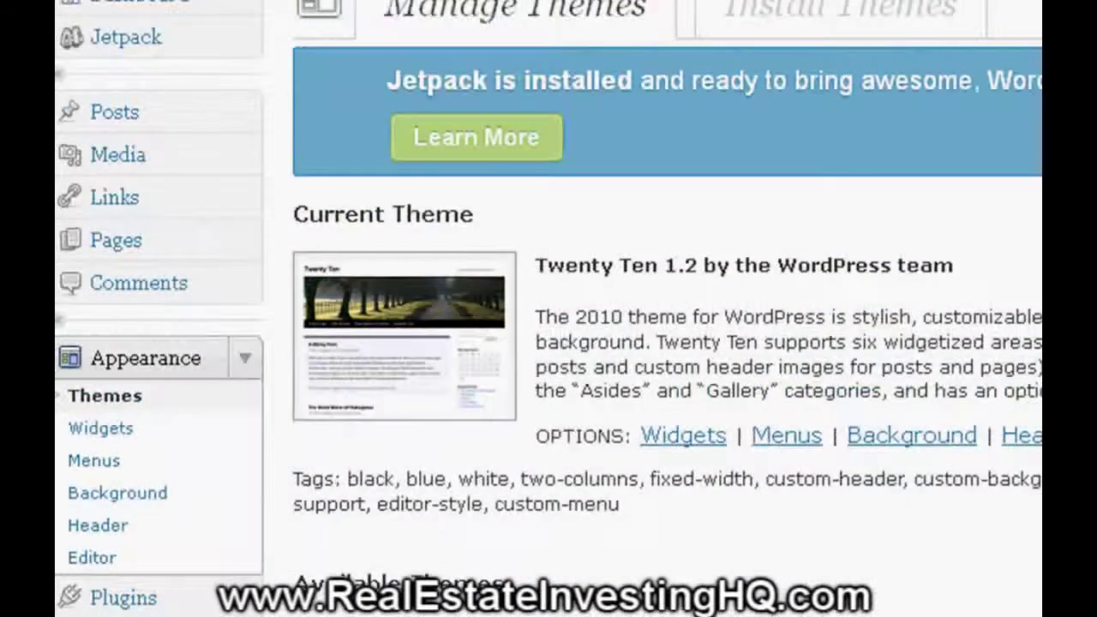
click(844, 12)
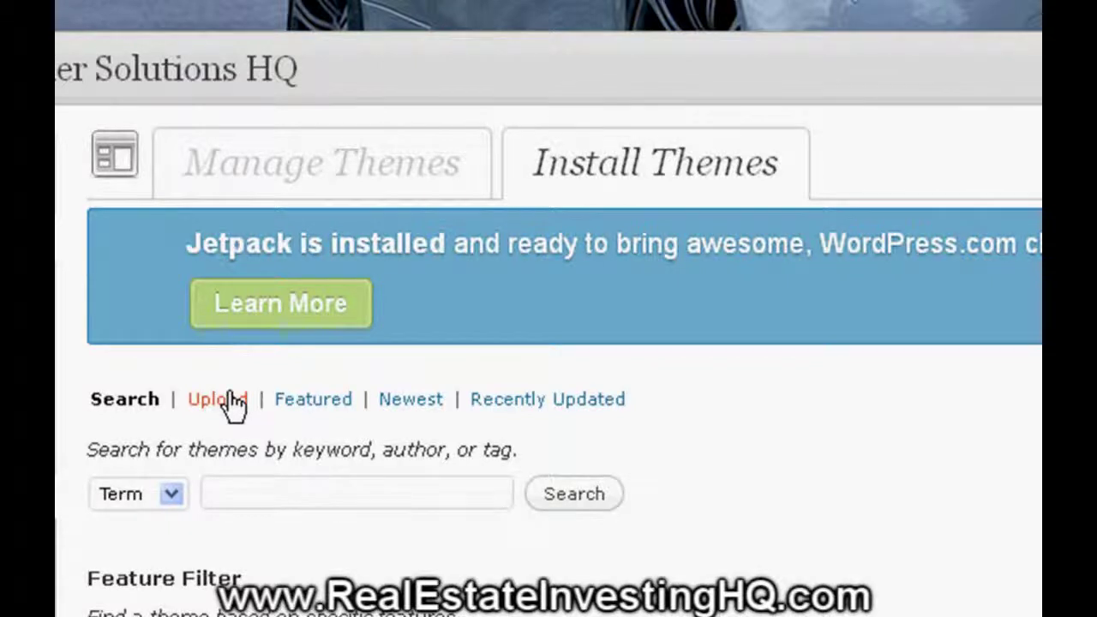
- Upload the genesis.1.4.1 zip from My Documents > Genesis Zip and install it
click(216, 399)
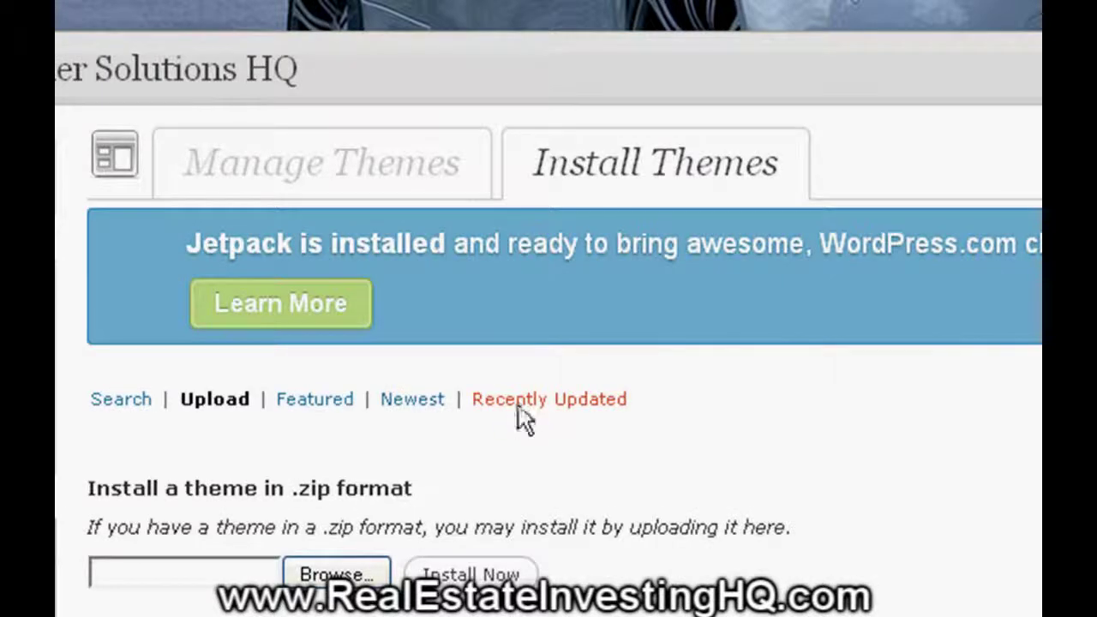
click(373, 574)
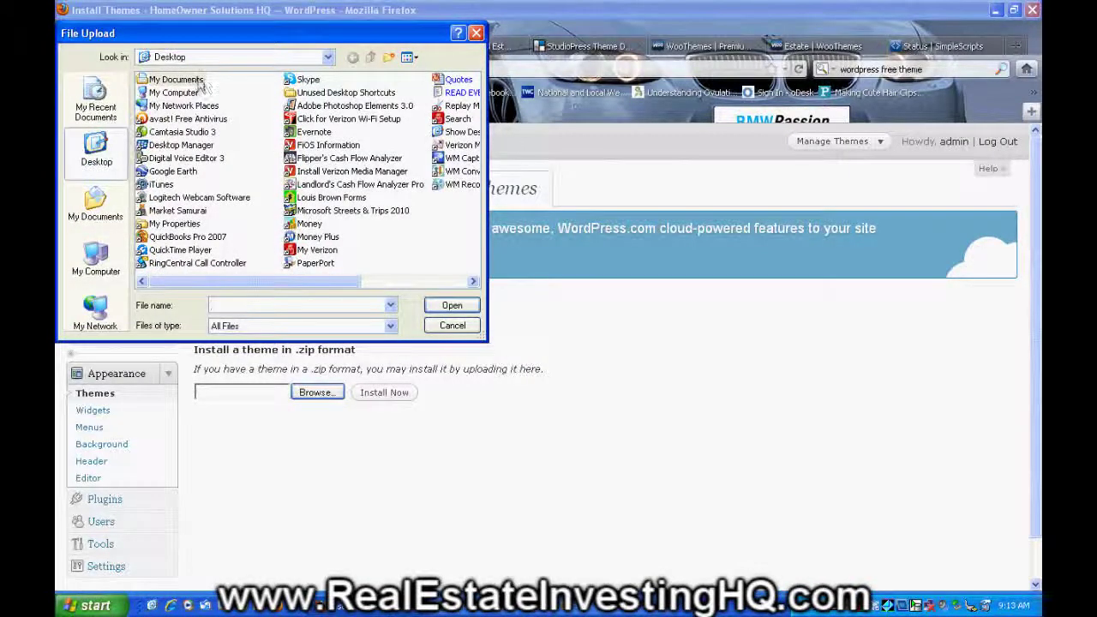
double_click(180, 80)
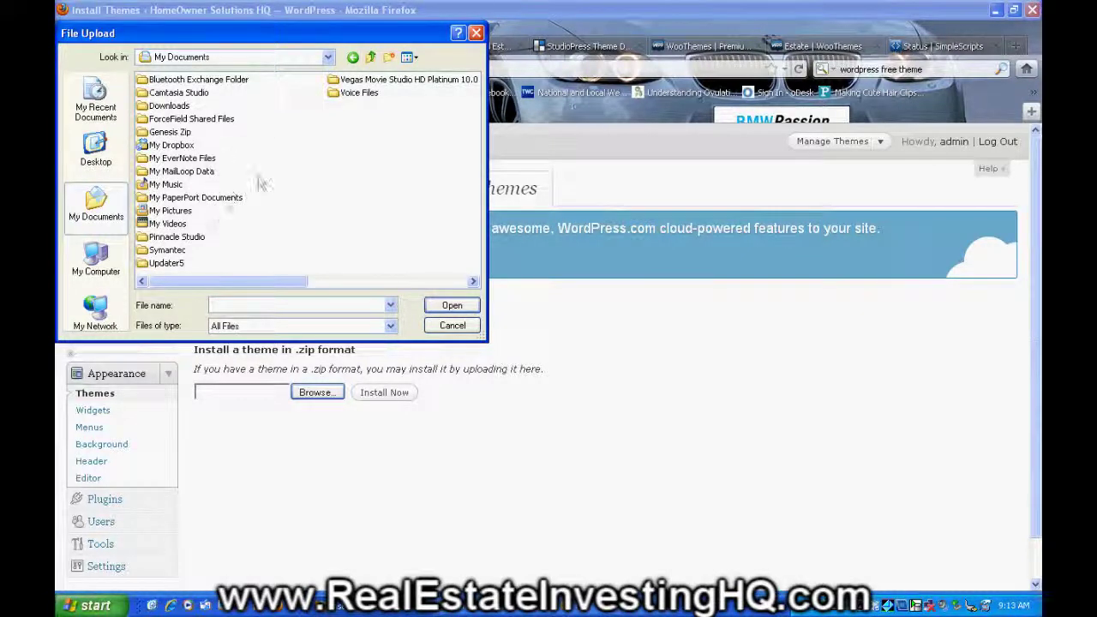
double_click(181, 133)
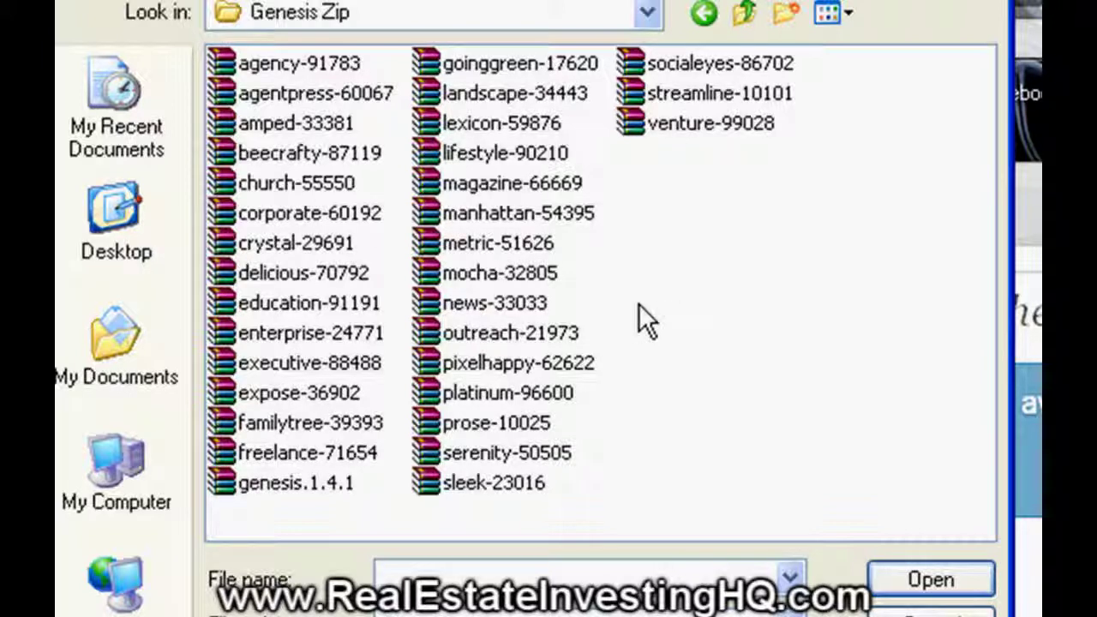
click(321, 483)
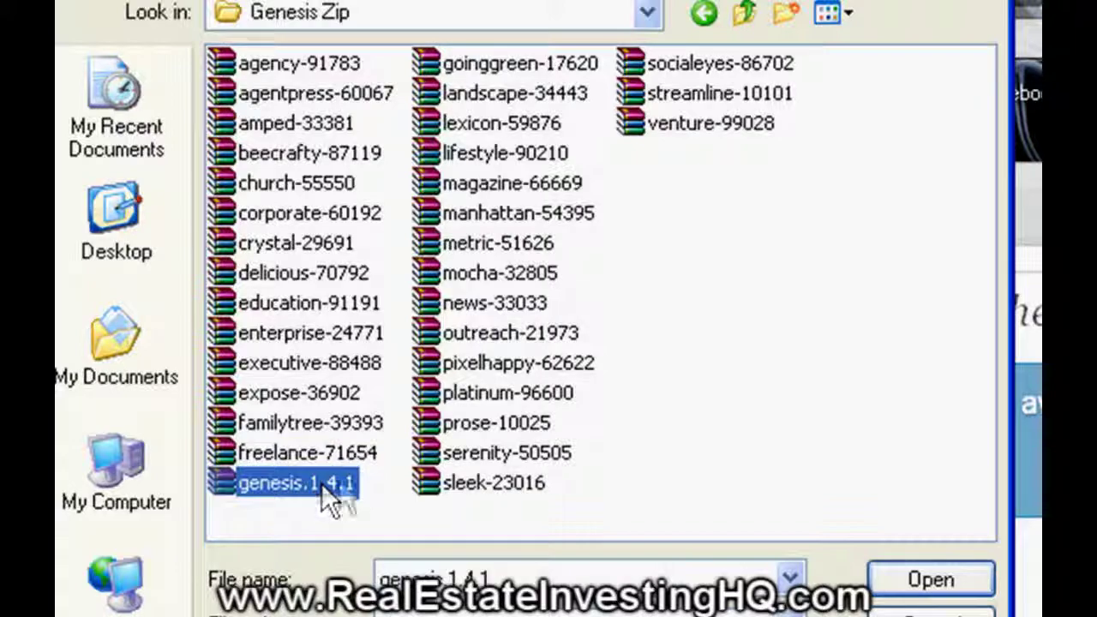
click(930, 583)
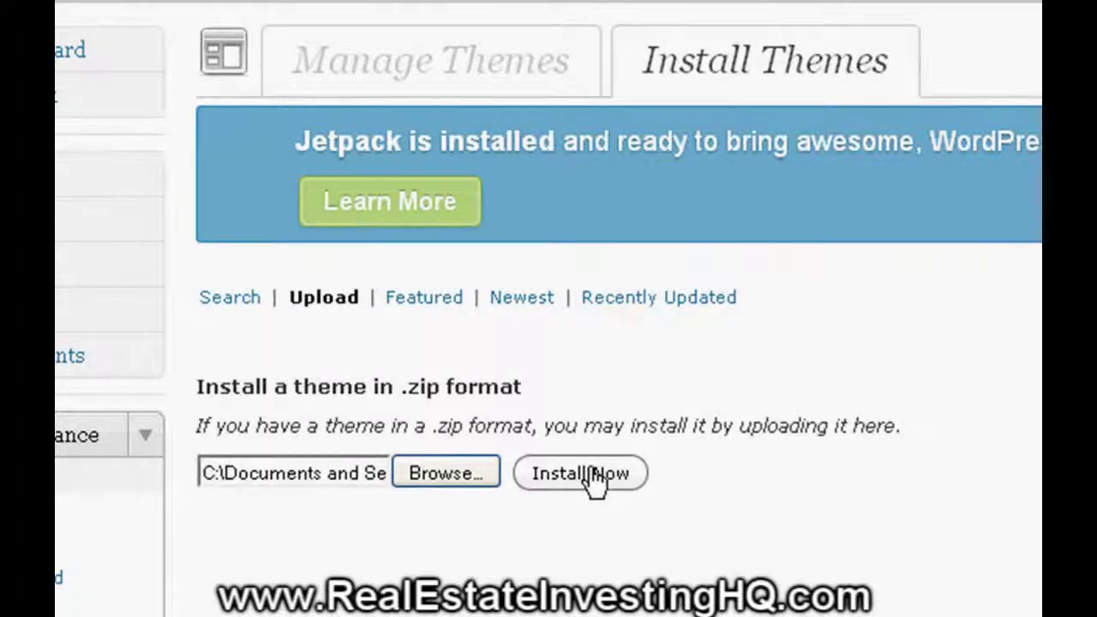
click(590, 472)
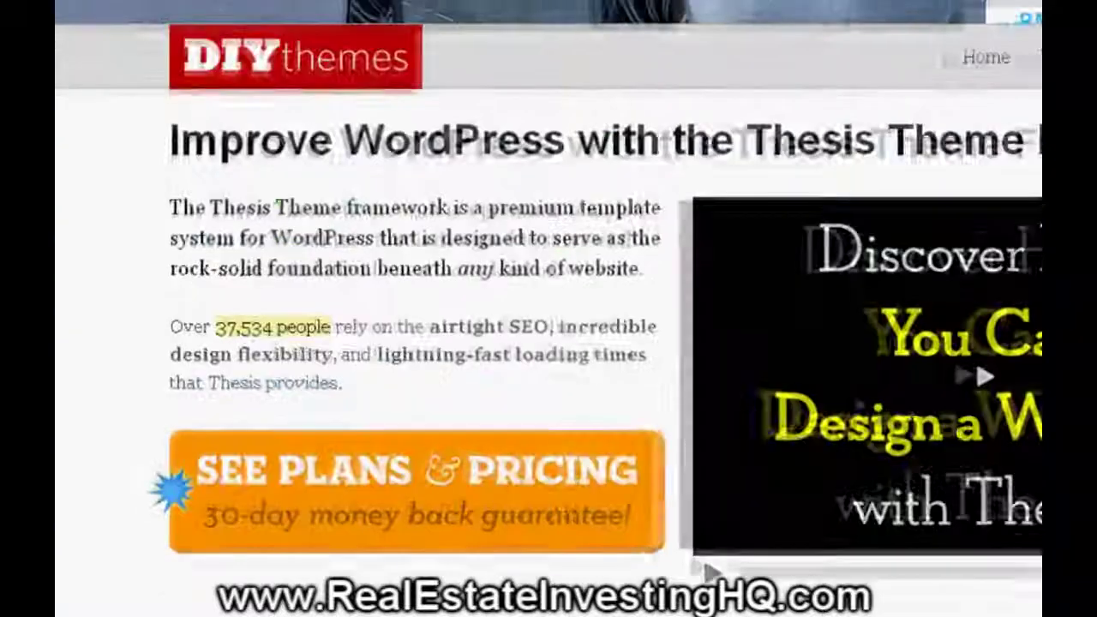
click(314, 72)
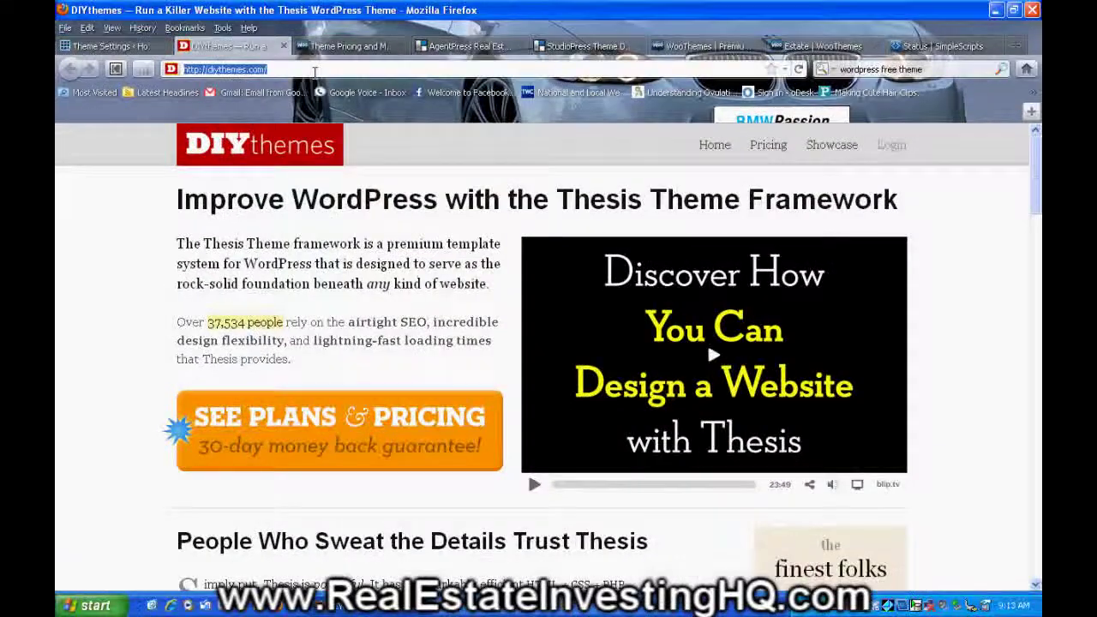
text(www.homw)
key(BackSpace)
text(e)
key(Down)
key(Return)
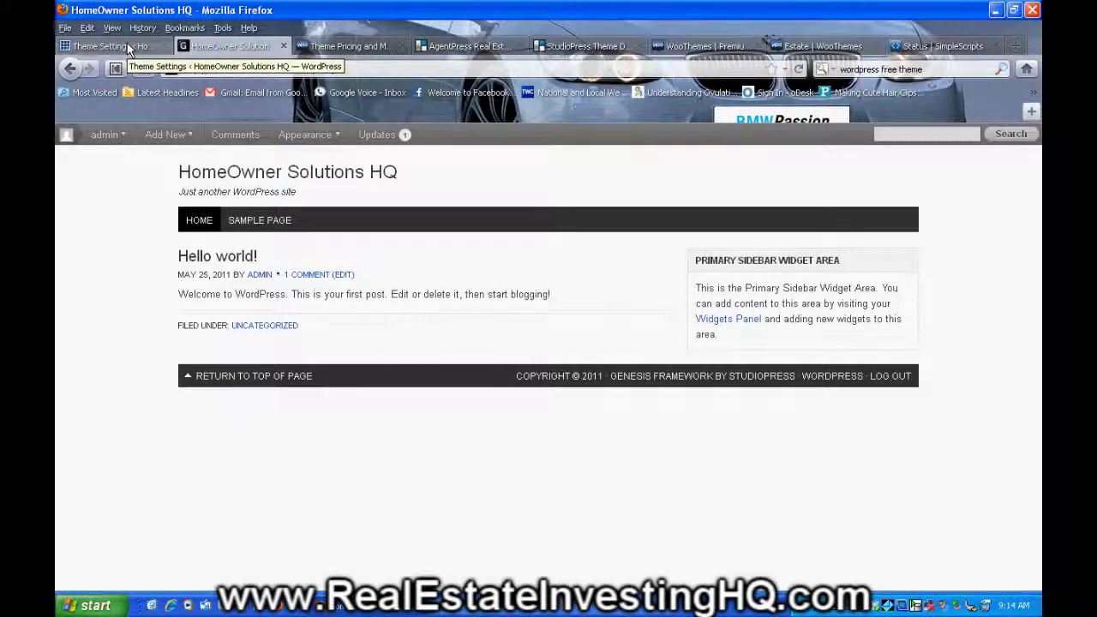
- Verify Genesis 1.4.1 is the current theme in Appearance > Themes, then reach Install Themes
click(127, 43)
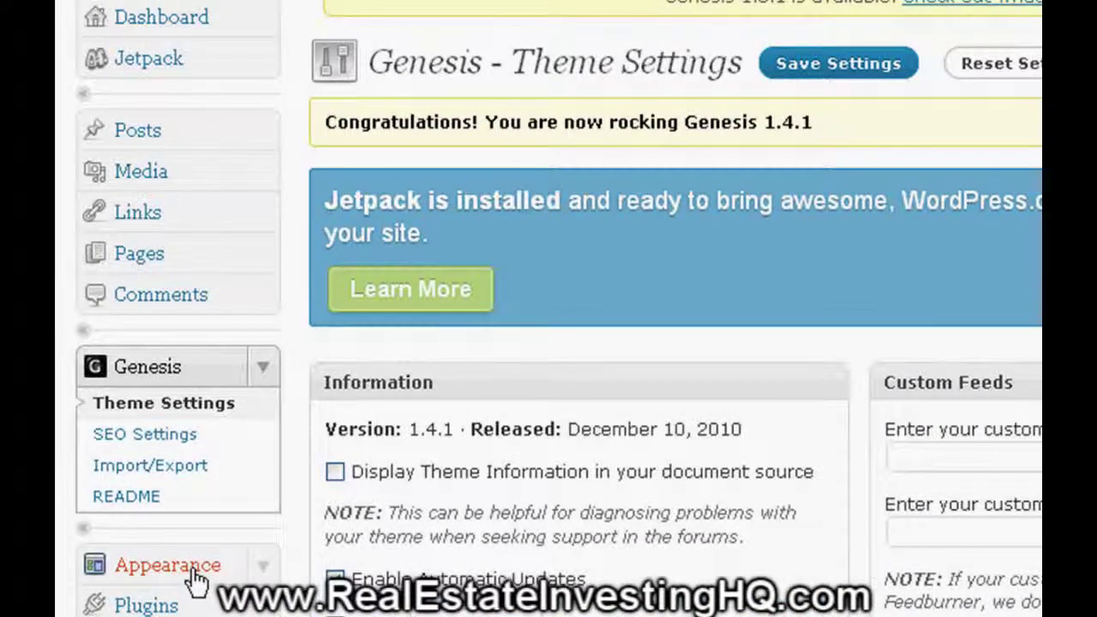
click(168, 565)
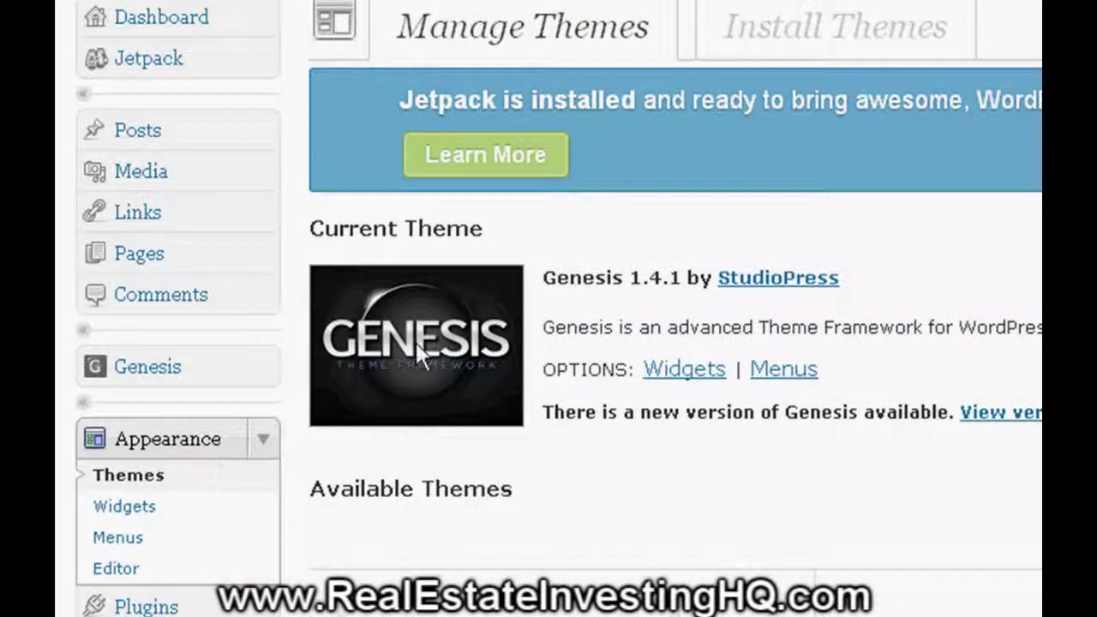
click(863, 52)
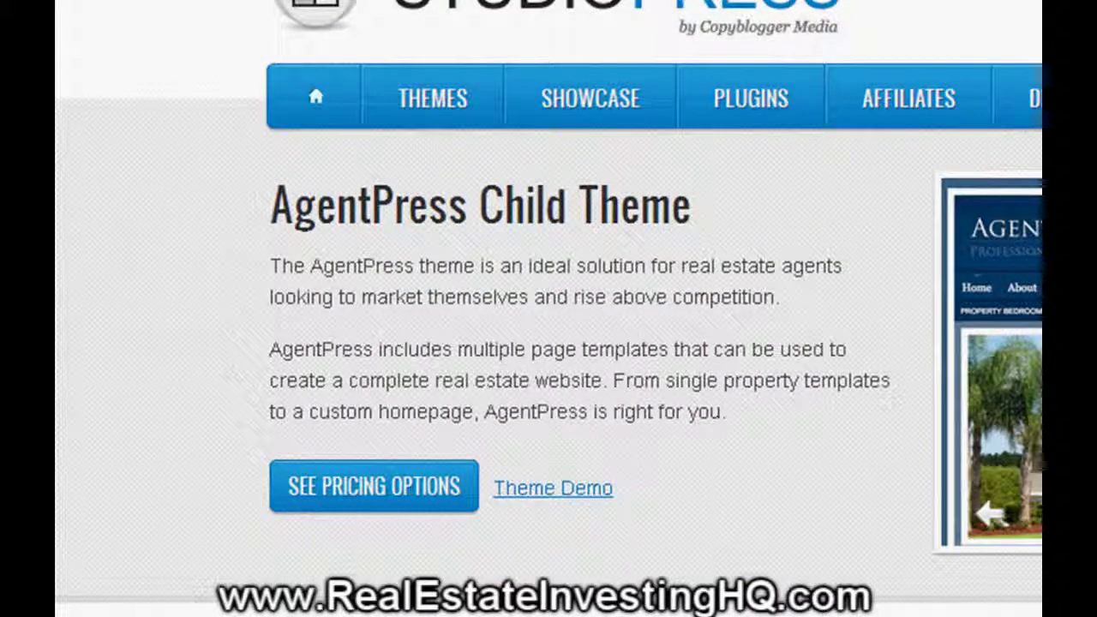
scroll(548, 308, down, 3)
scroll(549, 309, up, 3)
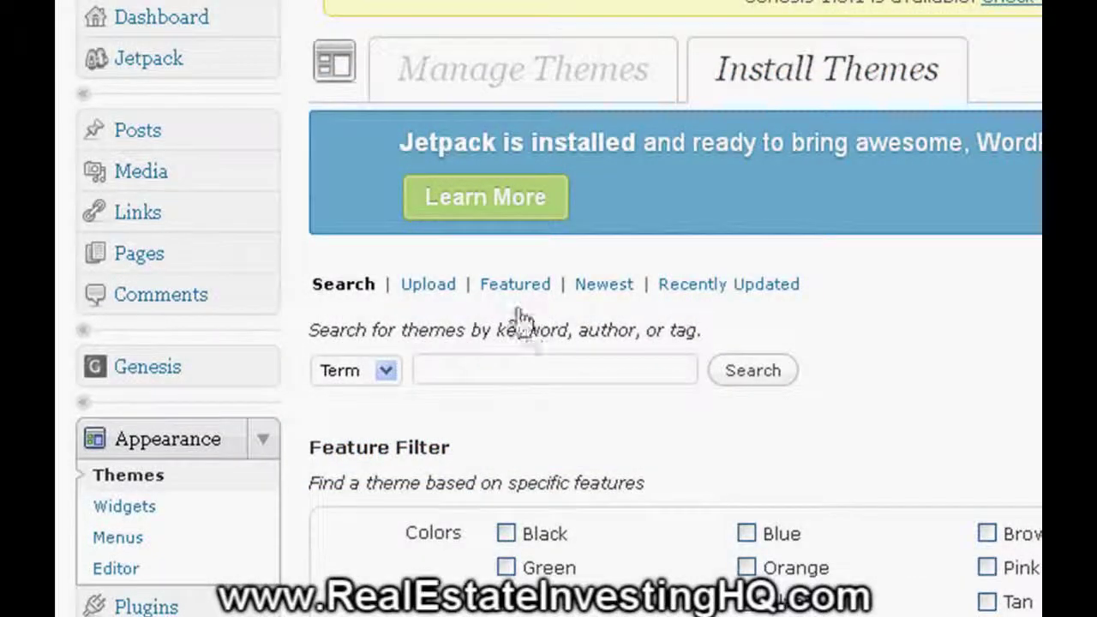
- Upload, install and activate the agentpress-60067 zip as AgentPress Child Theme 1.0, then view the site
click(429, 290)
click(555, 449)
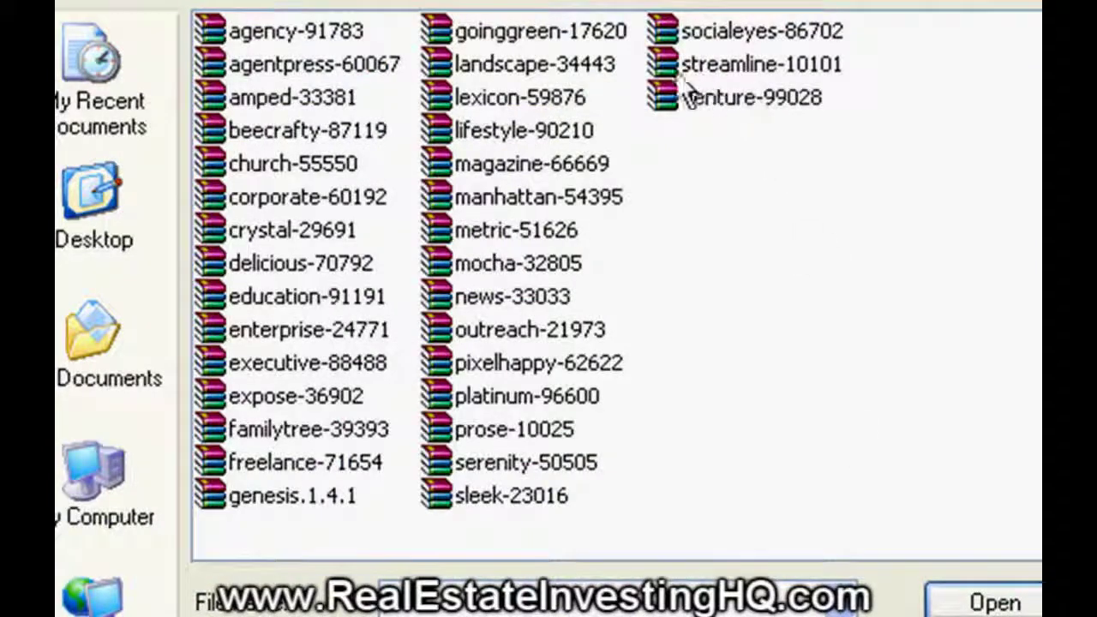
click(337, 72)
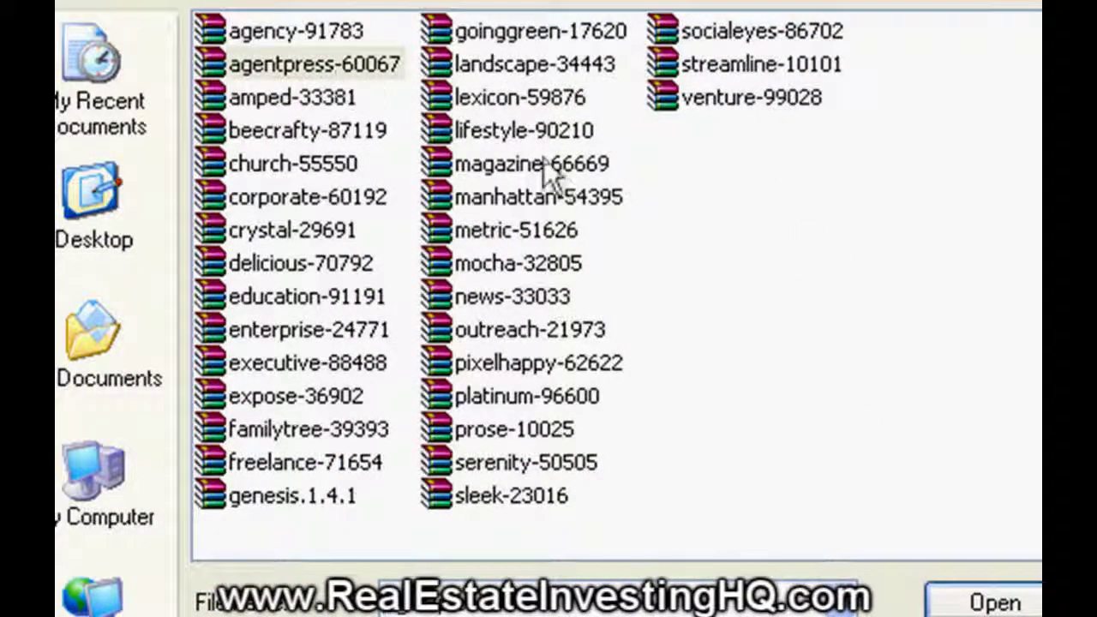
double_click(334, 62)
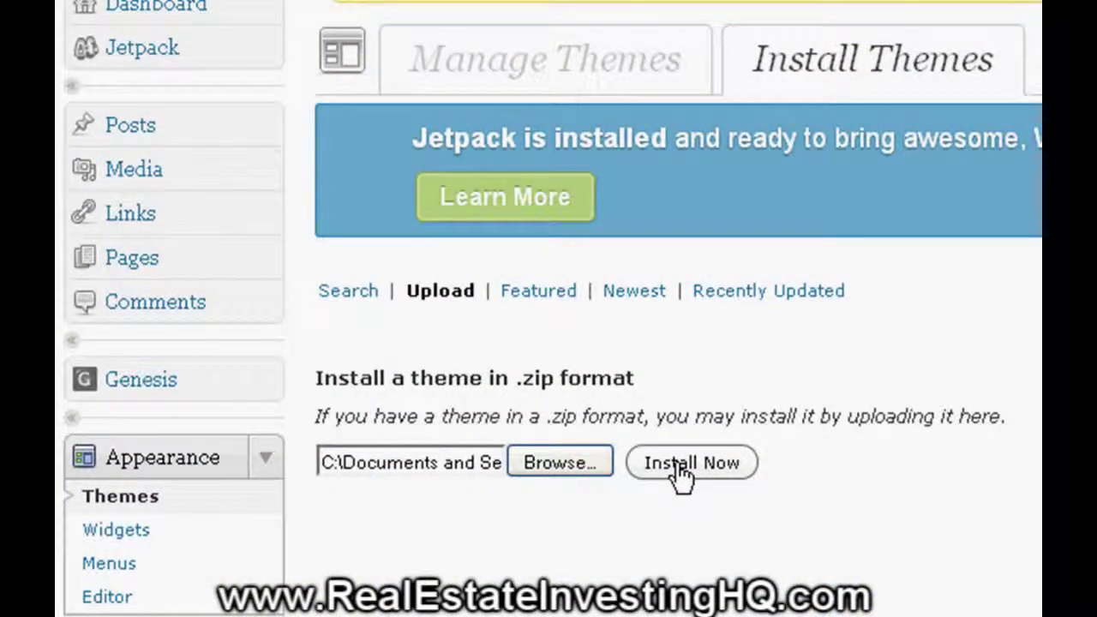
click(678, 463)
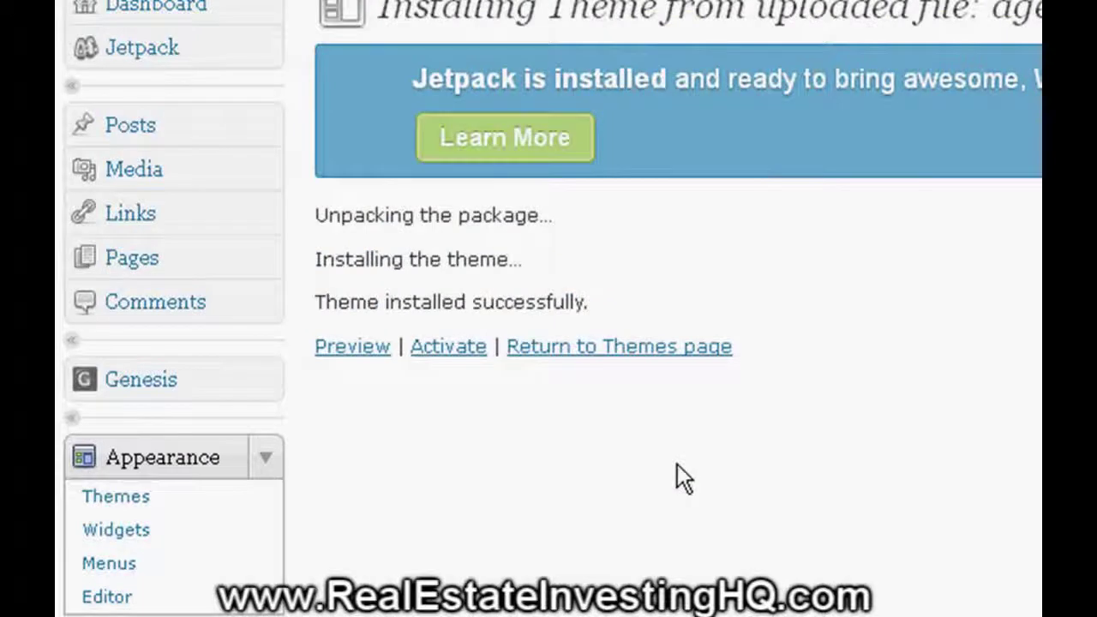
click(463, 347)
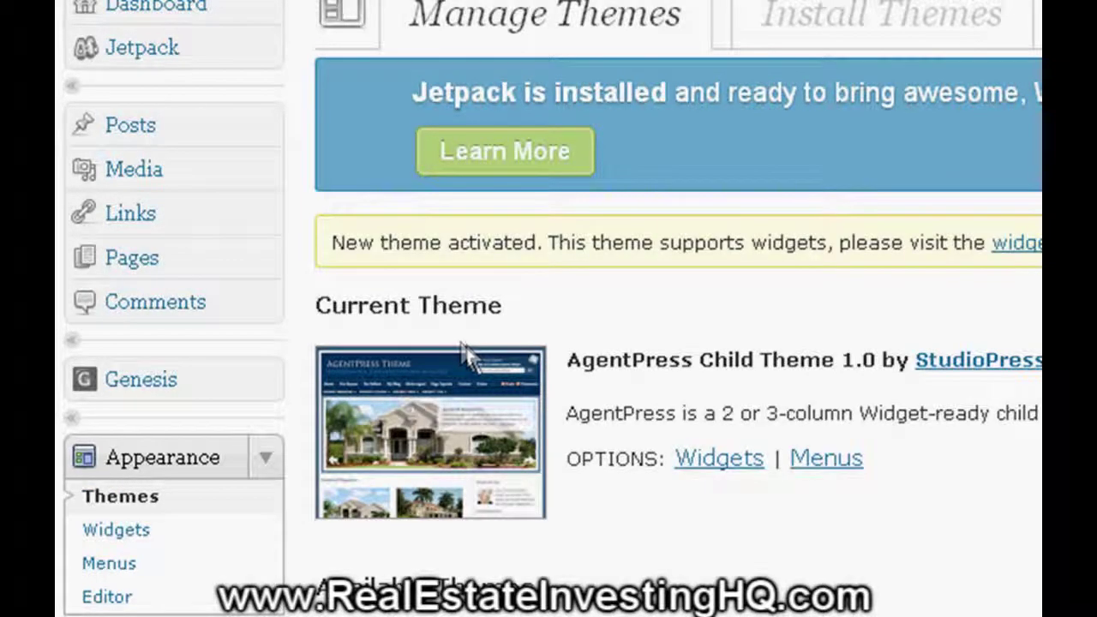
click(604, 2)
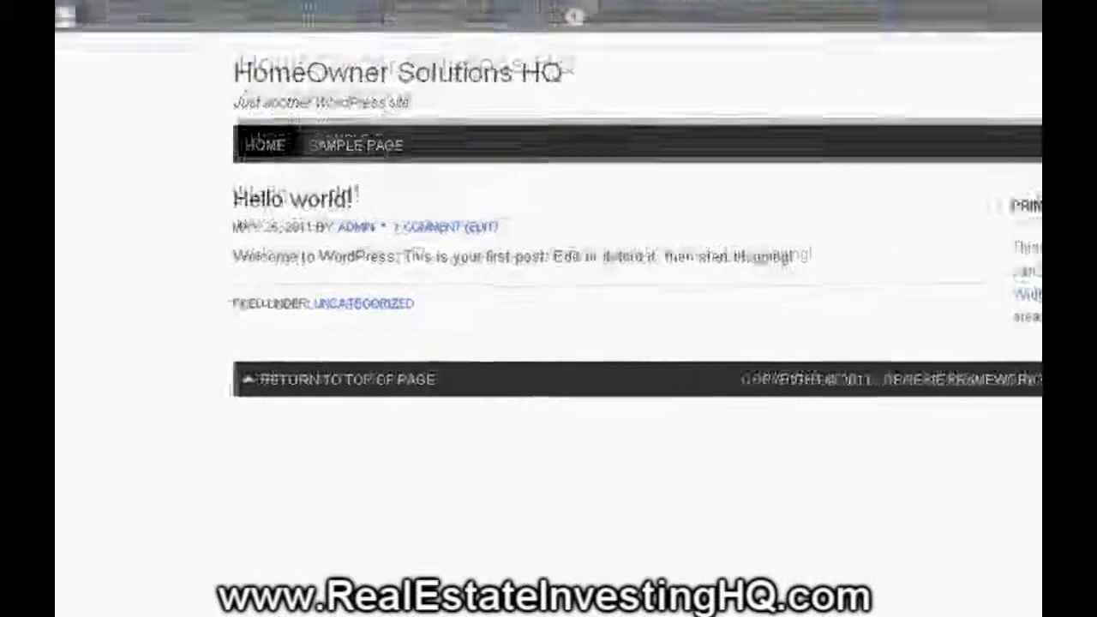